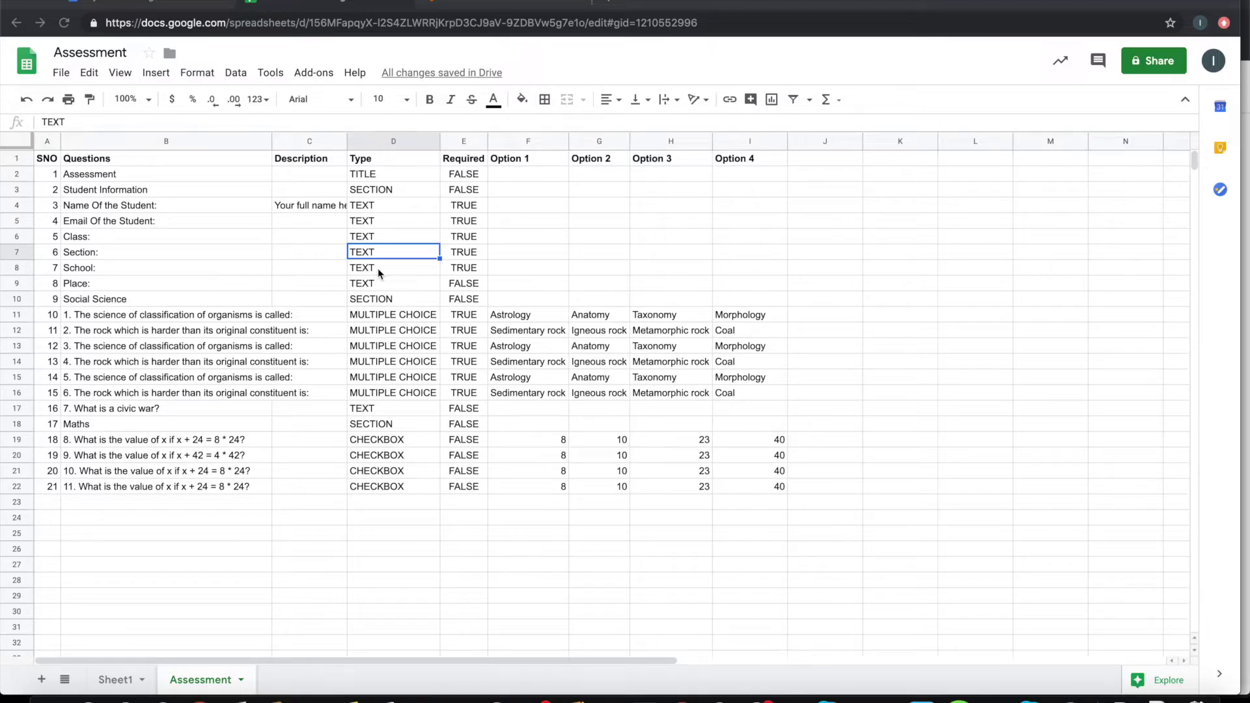
Step: Switch from the Assessment spreadsheet to the formbuilder.jivrus.com website tab
left_click(469, 3)
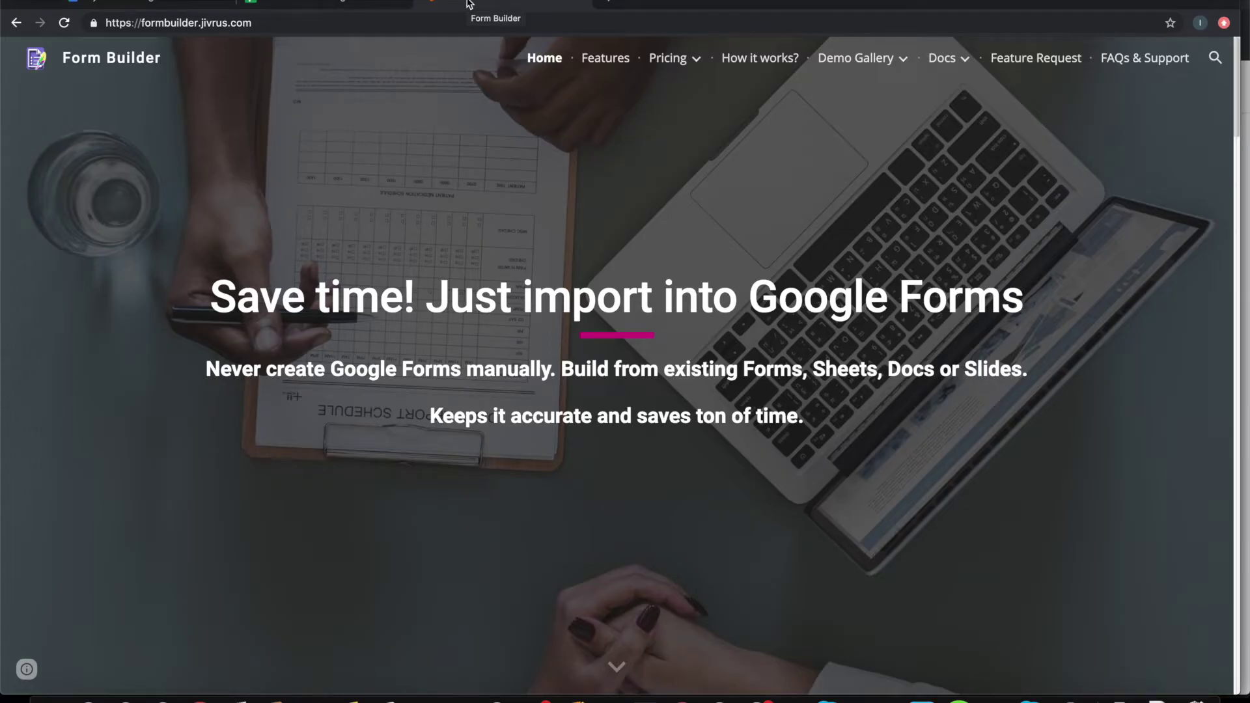
scroll(452, 262, "down", 5)
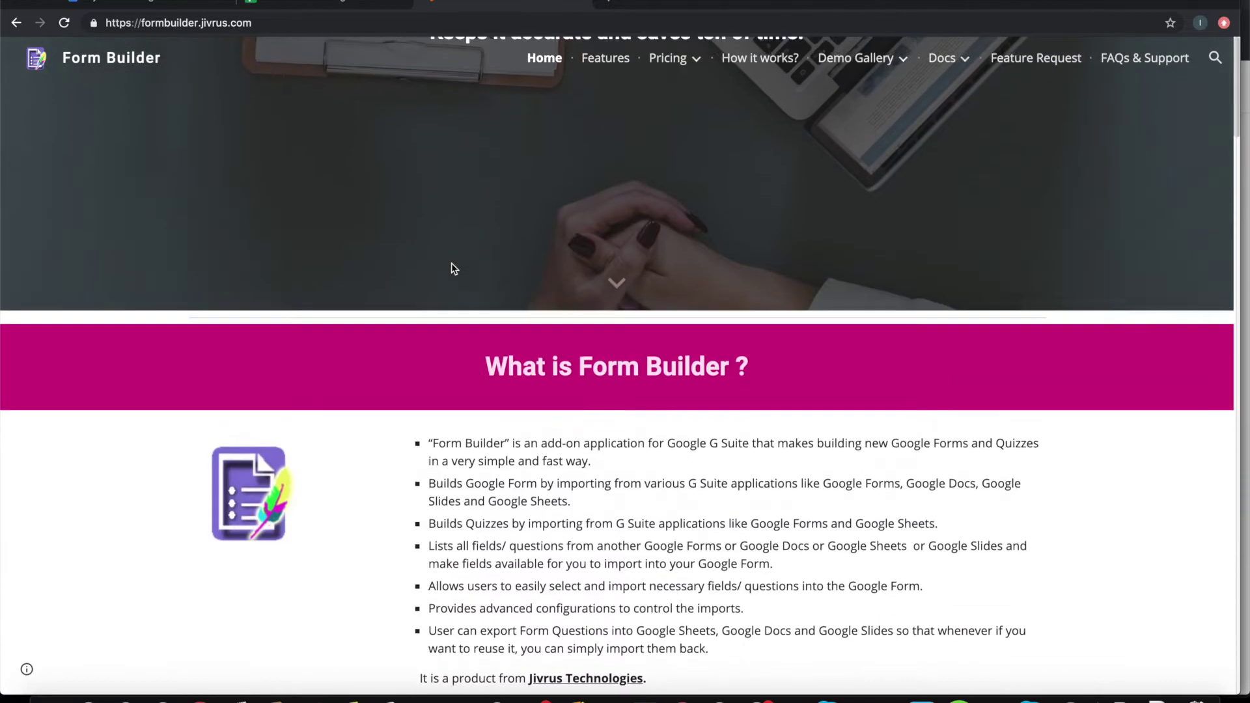
scroll(452, 269, "down", 3)
scroll(451, 269, "down", 2)
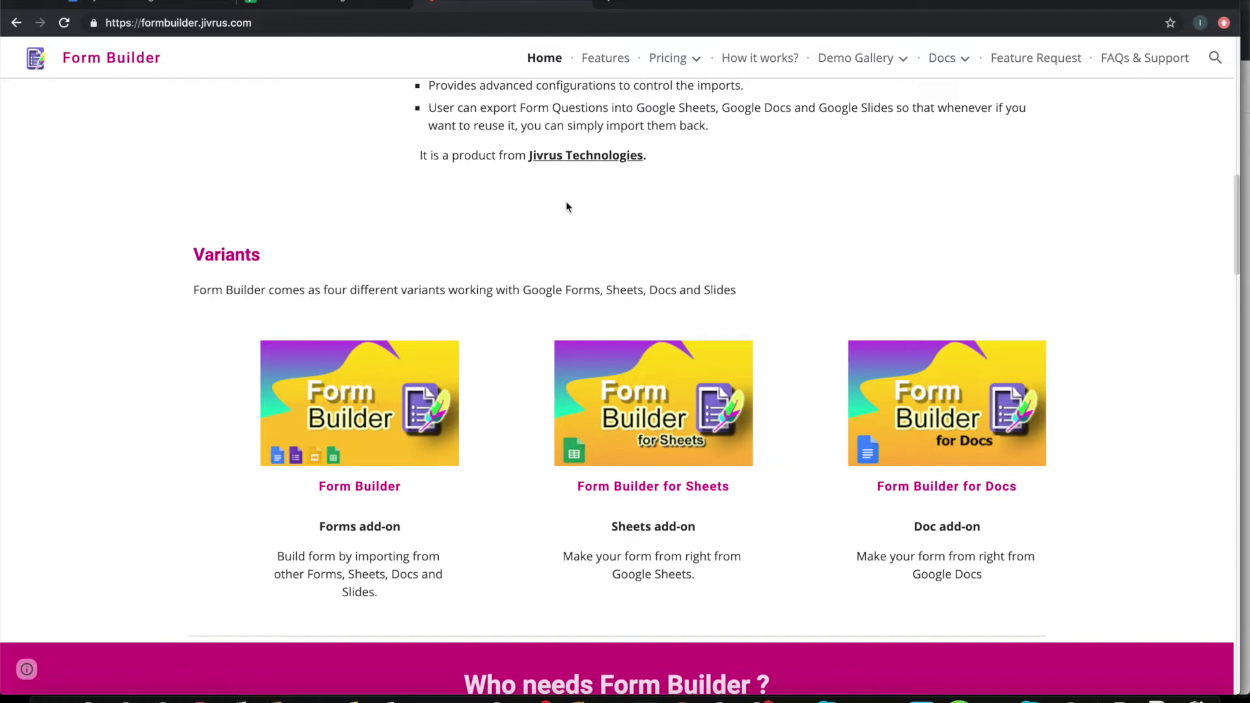
Step: Back on the Assessment sheet, launch Form Builder for Sheets and select the Q & A's pattern
left_click(340, 3)
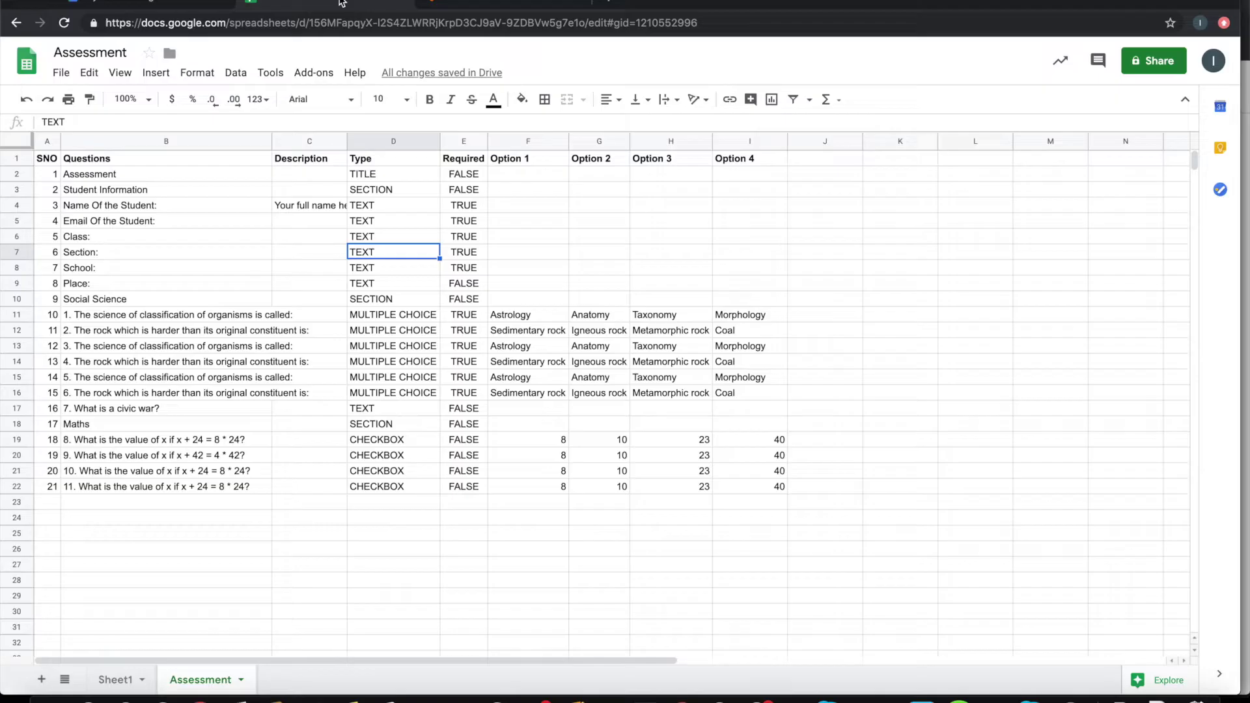
left_click(315, 73)
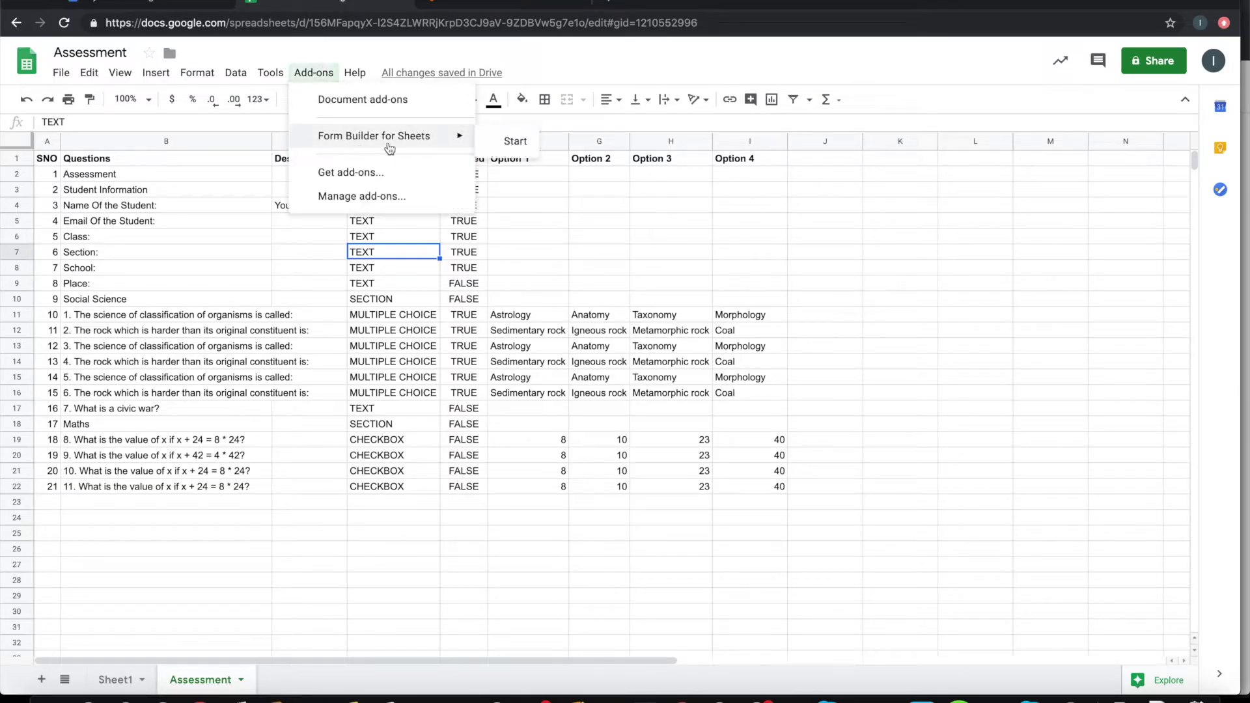
left_click(506, 147)
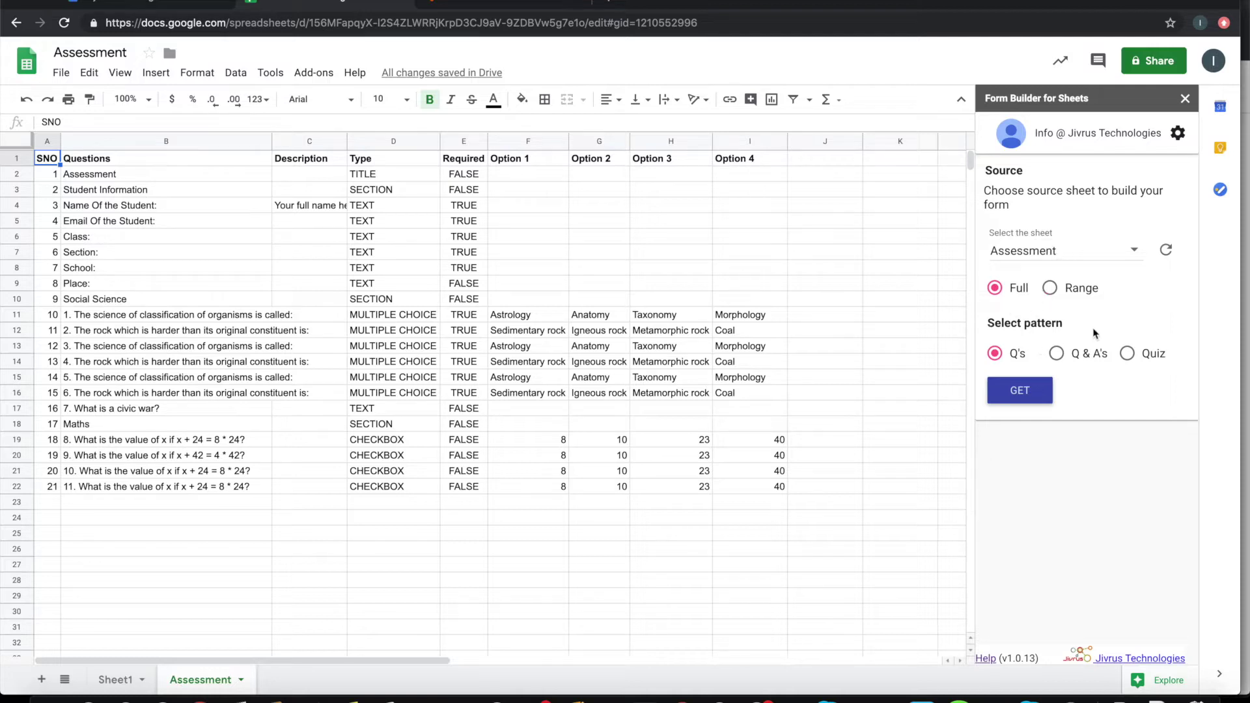
left_click(1062, 359)
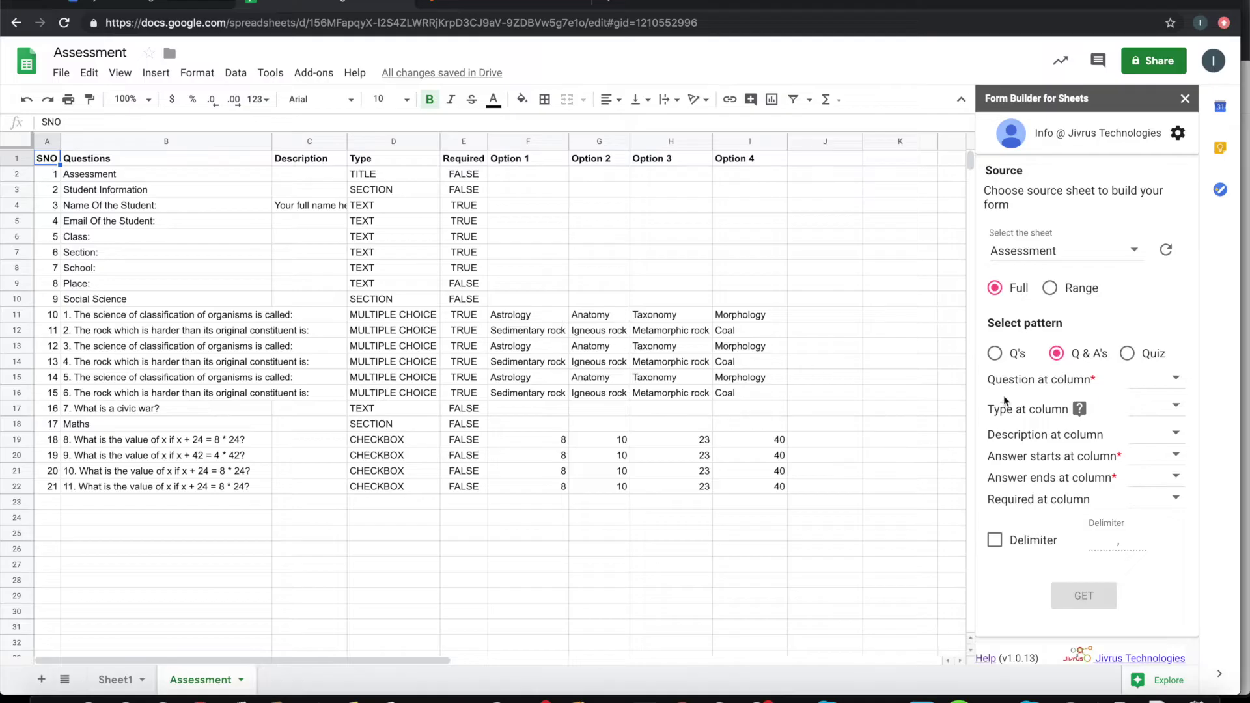
Step: Map questions to column B, question type to column D, and descriptions to column C
left_click(1151, 383)
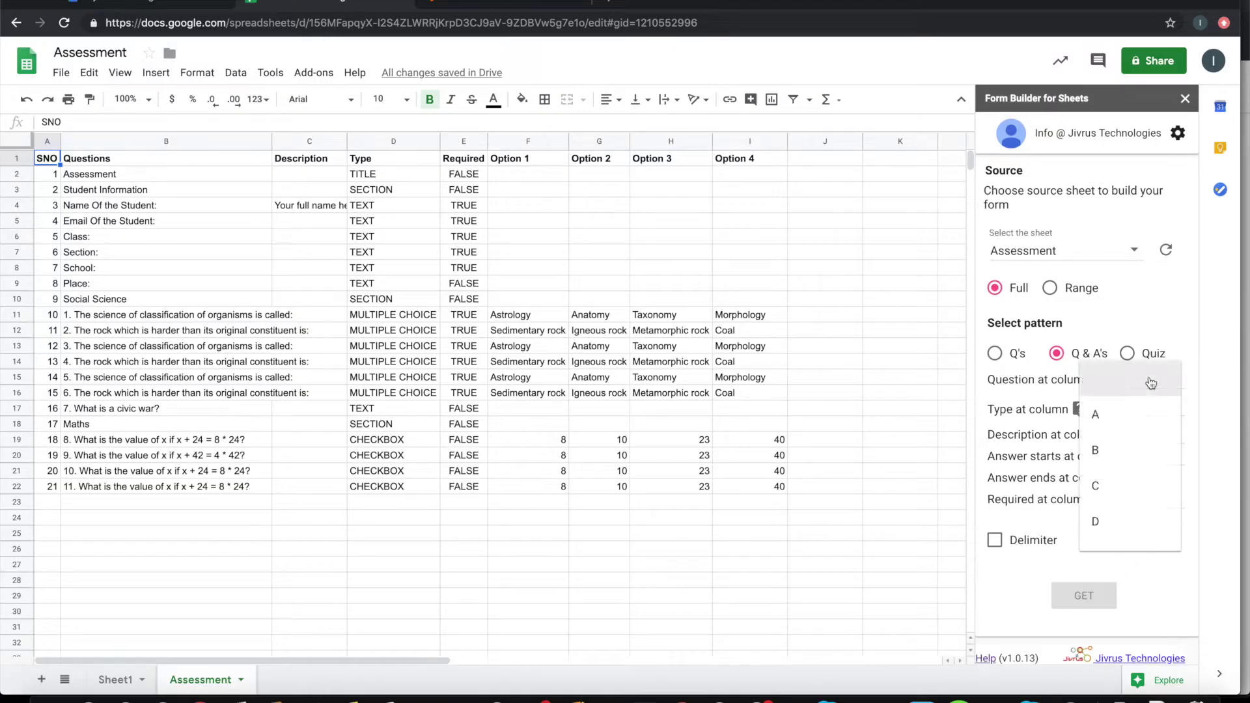
left_click(1098, 450)
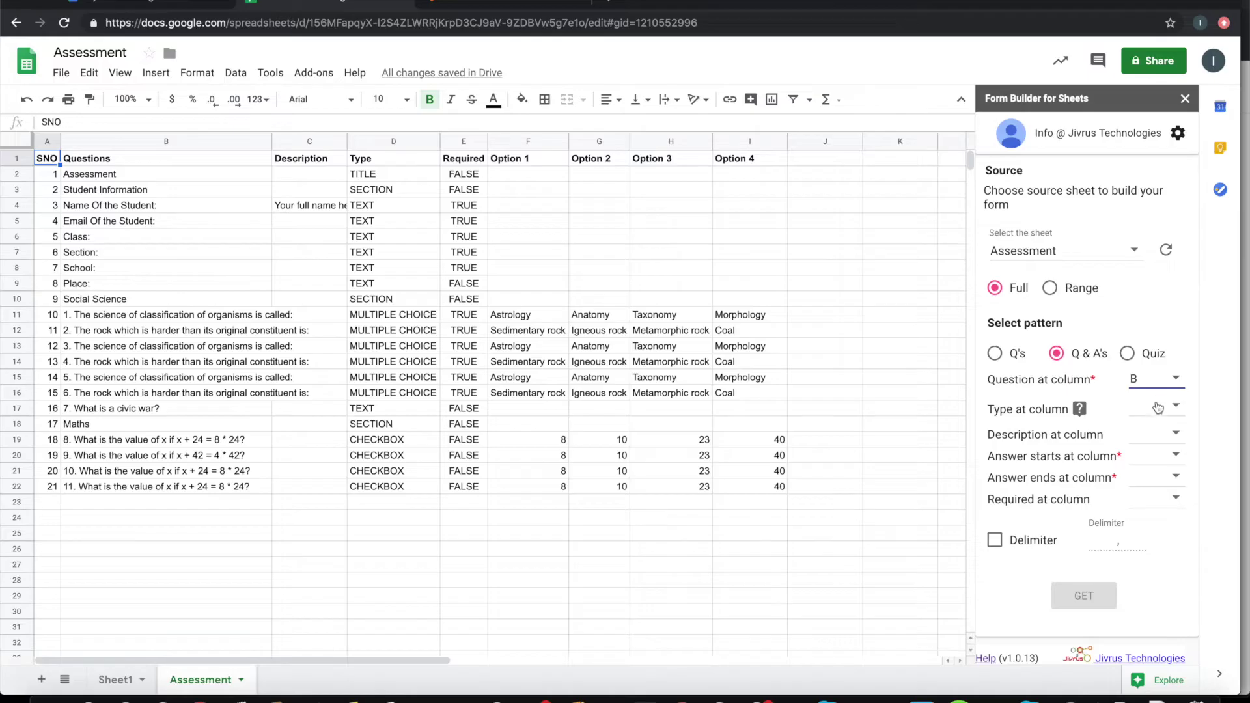
left_click(1158, 408)
left_click(1104, 511)
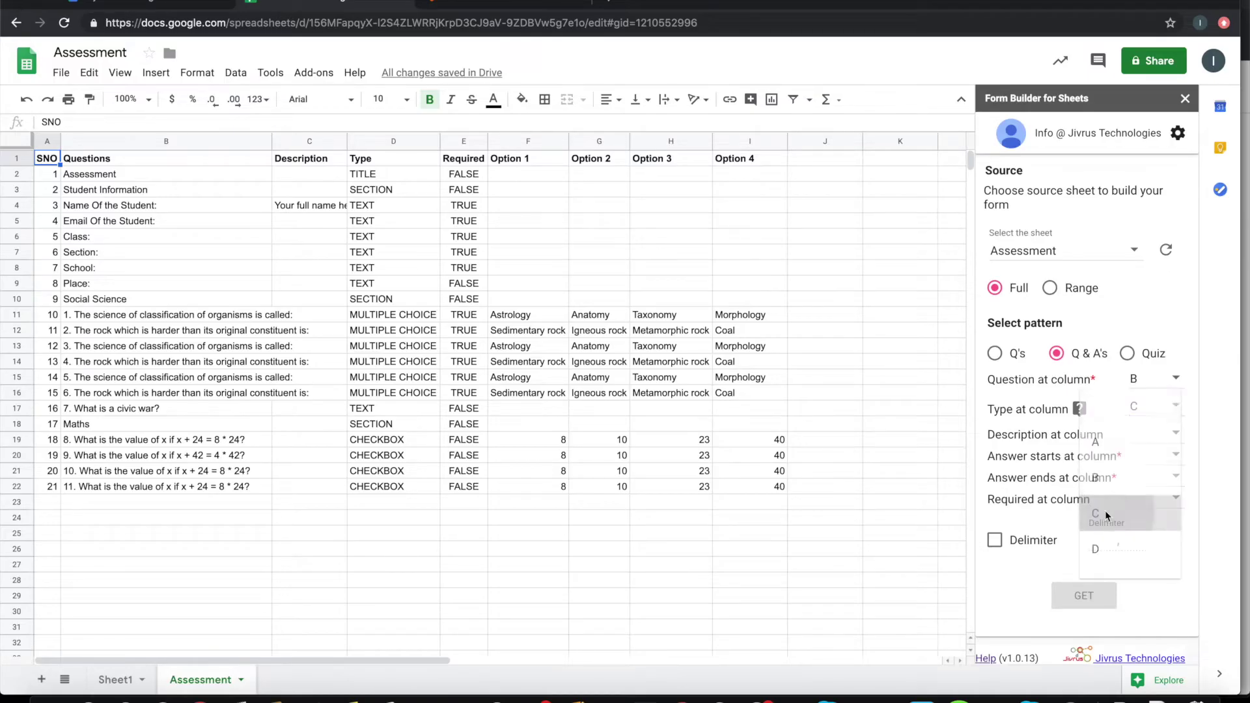
left_click(1154, 414)
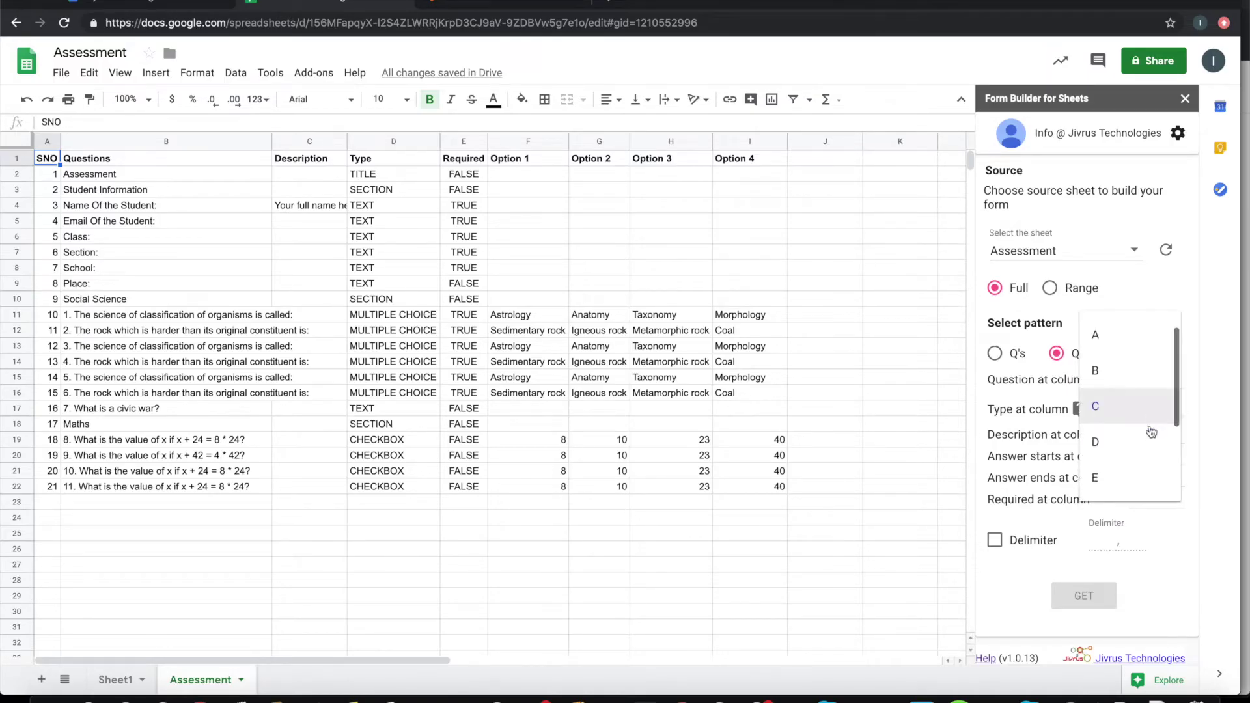
left_click(1104, 448)
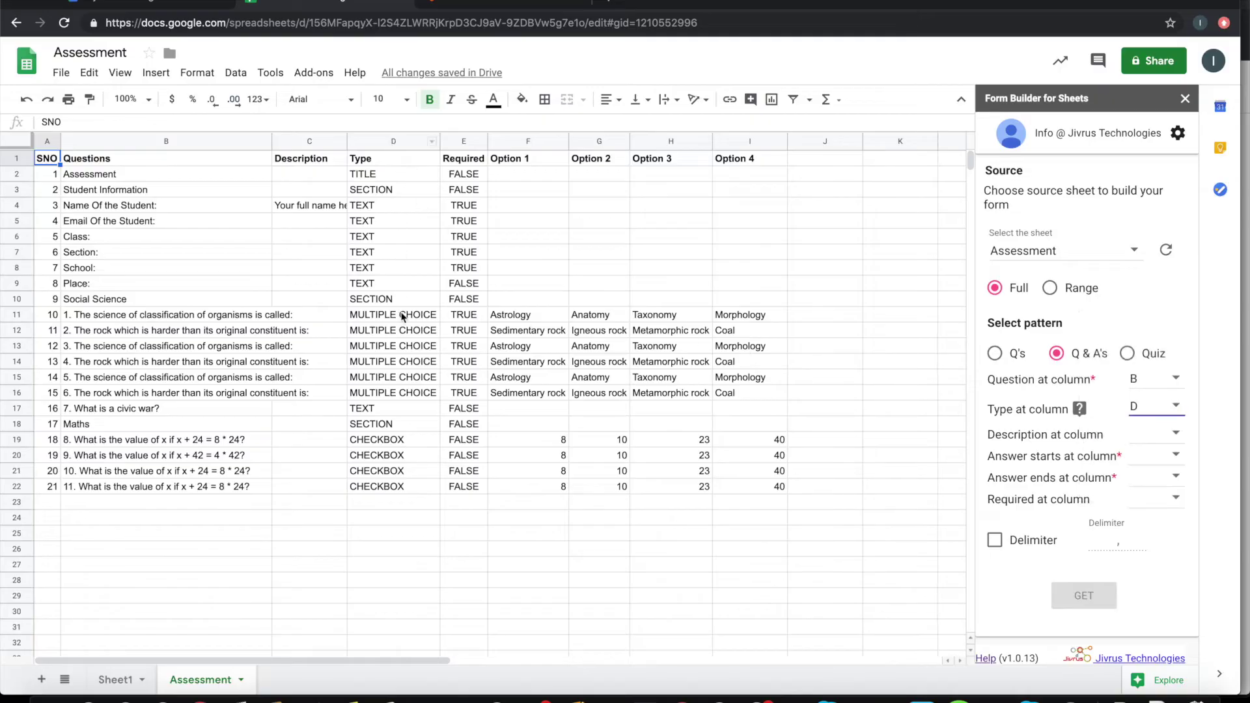
left_click(1147, 439)
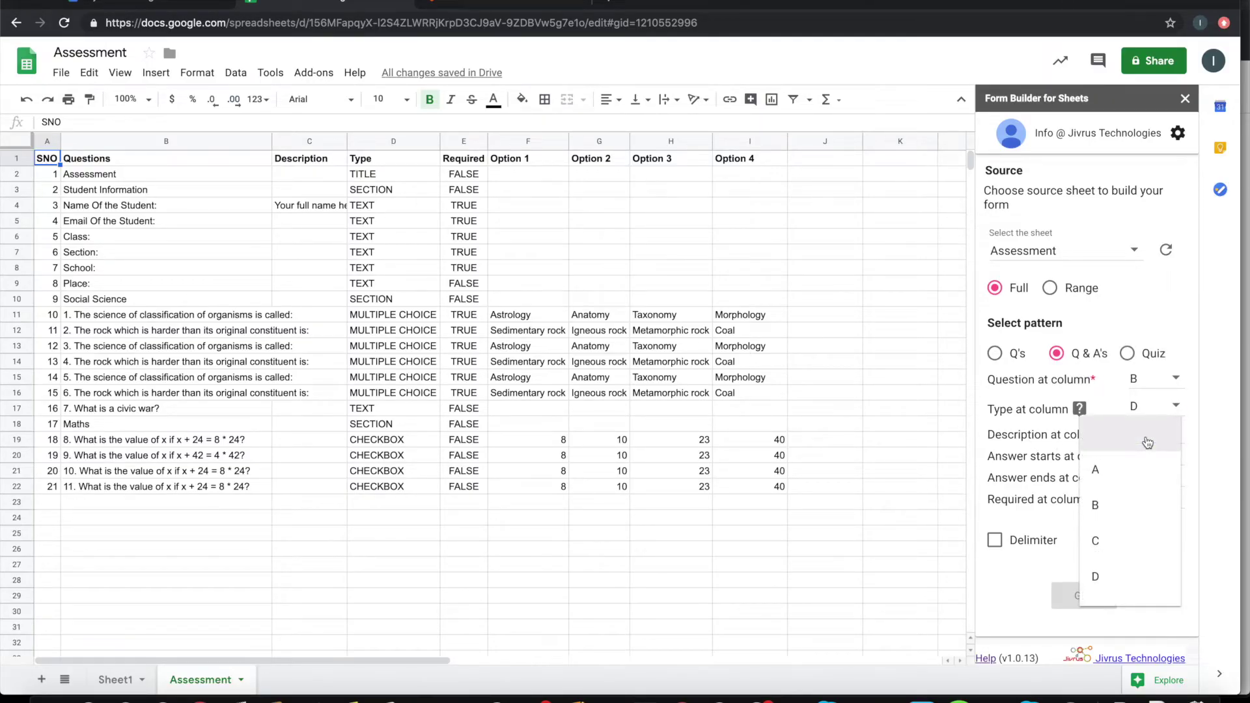
left_click(1095, 539)
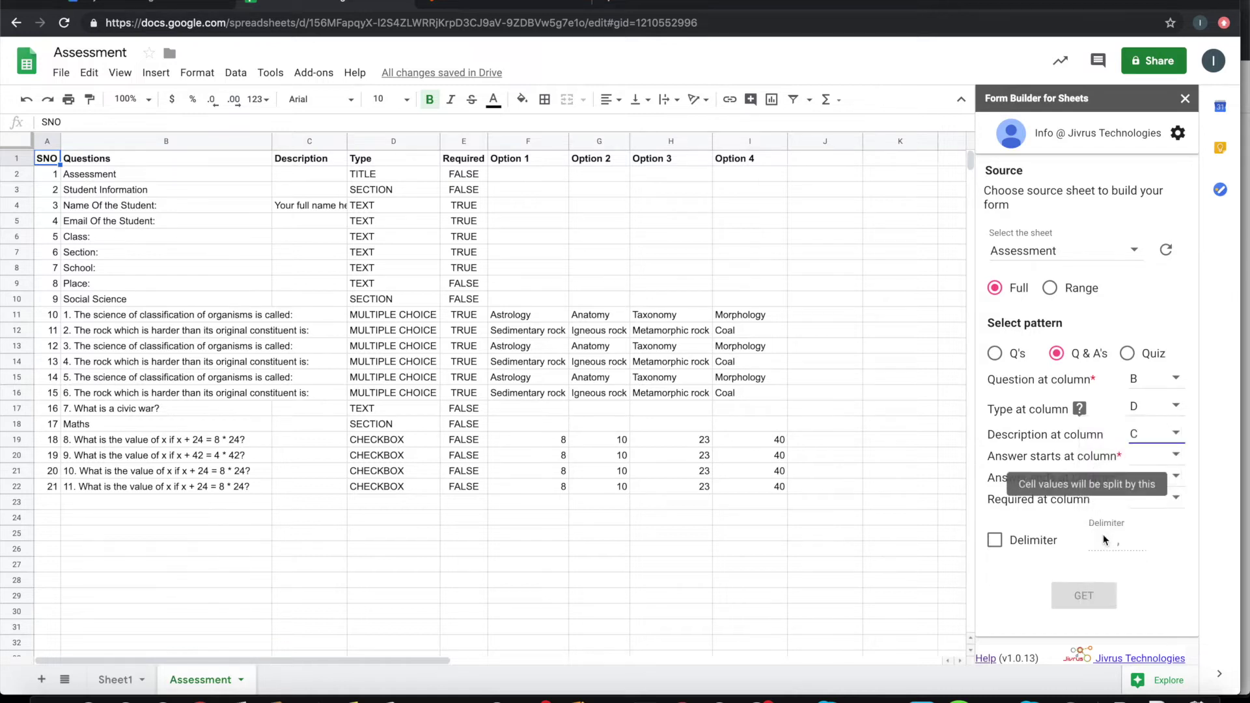
Step: Set answers to span columns F through I and the required flag to column E
left_click(1154, 466)
scroll(1120, 586, "down", 2)
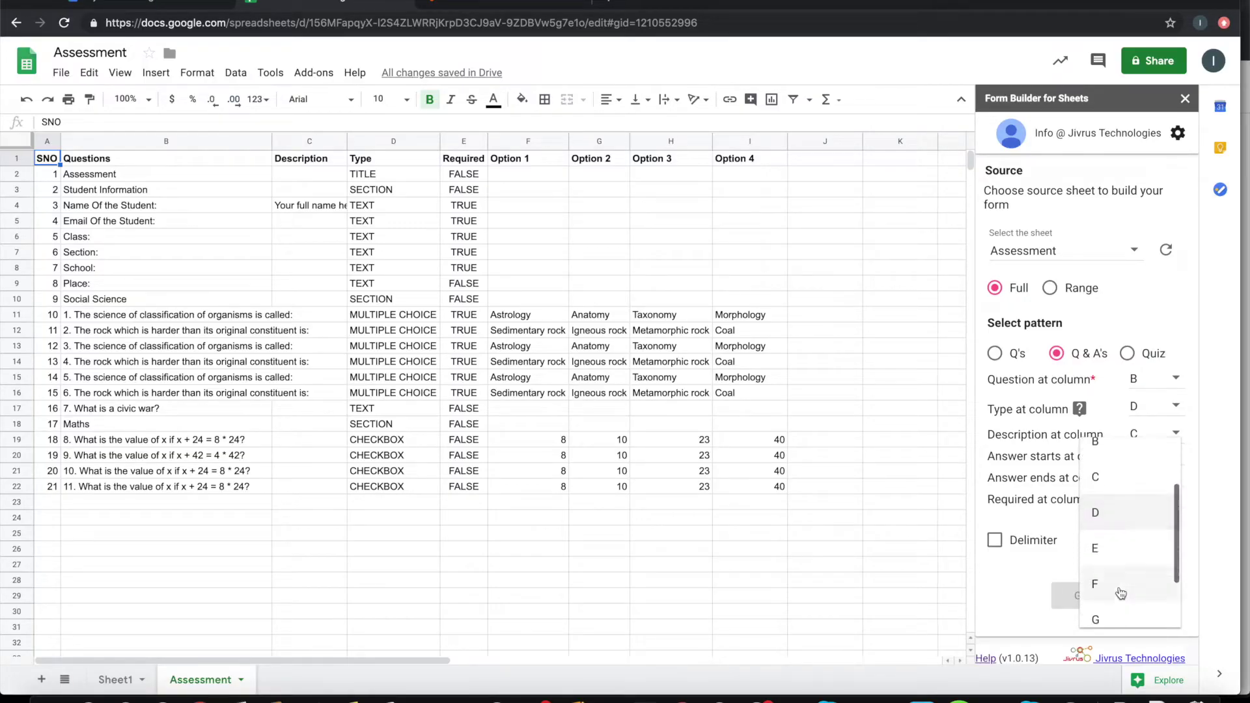
left_click(1104, 584)
left_click(1158, 479)
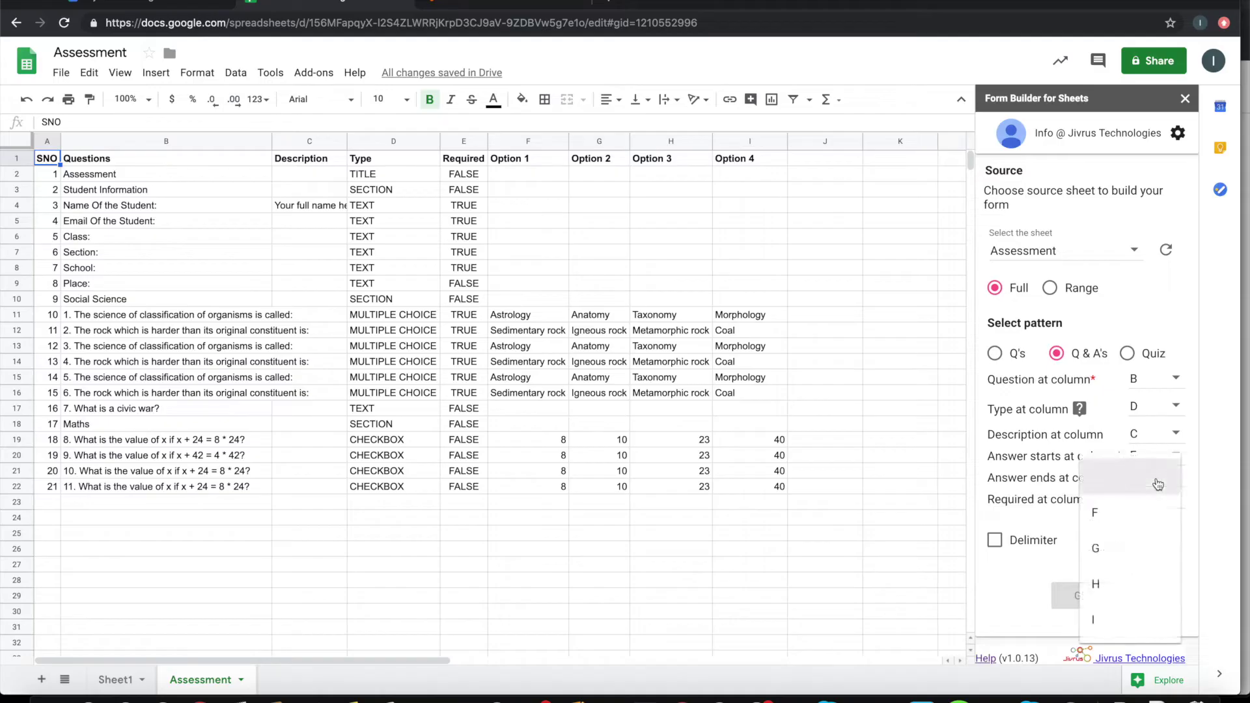
left_click(1103, 621)
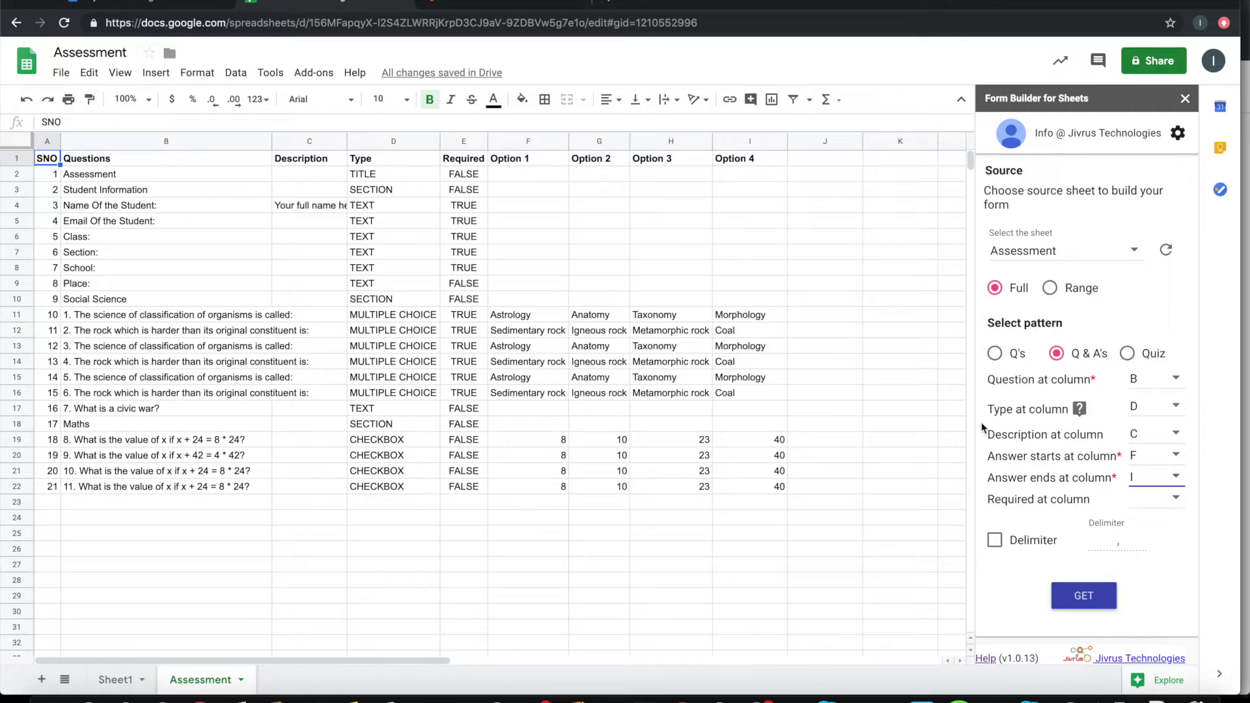
left_click(1168, 504)
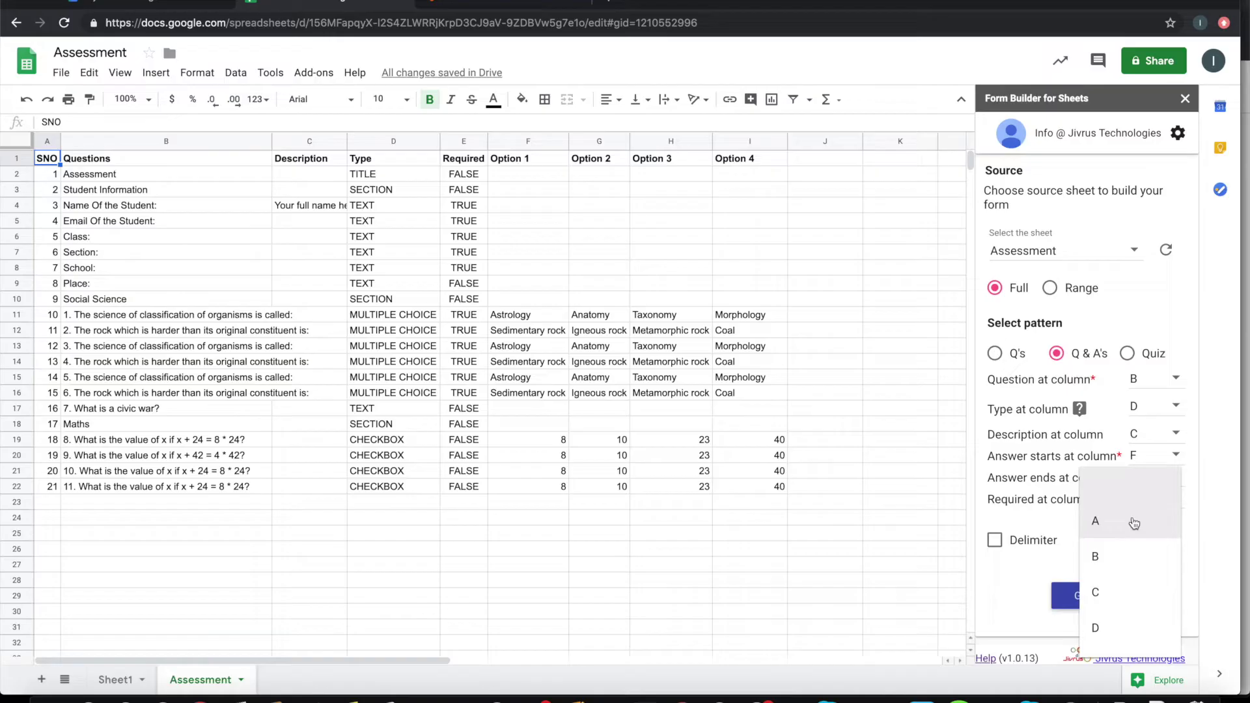
scroll(1107, 610, "down", 1)
left_click(1105, 592)
mouse_move(1115, 540)
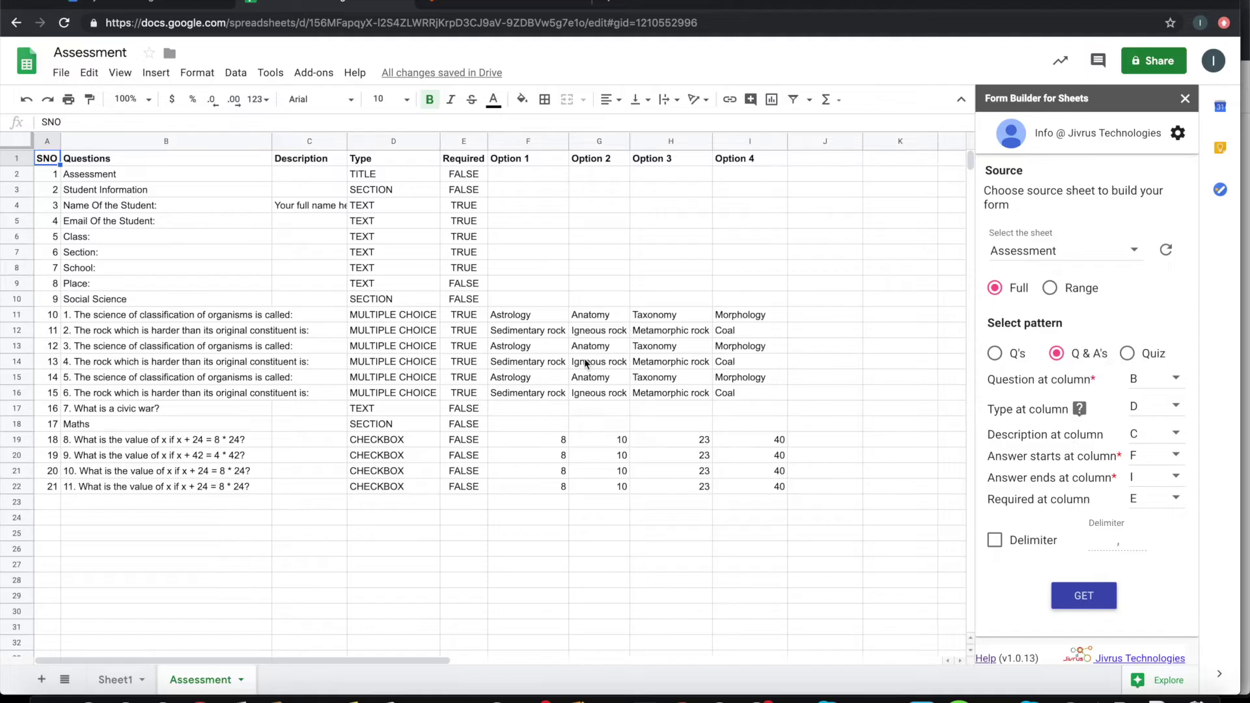
left_click(1091, 596)
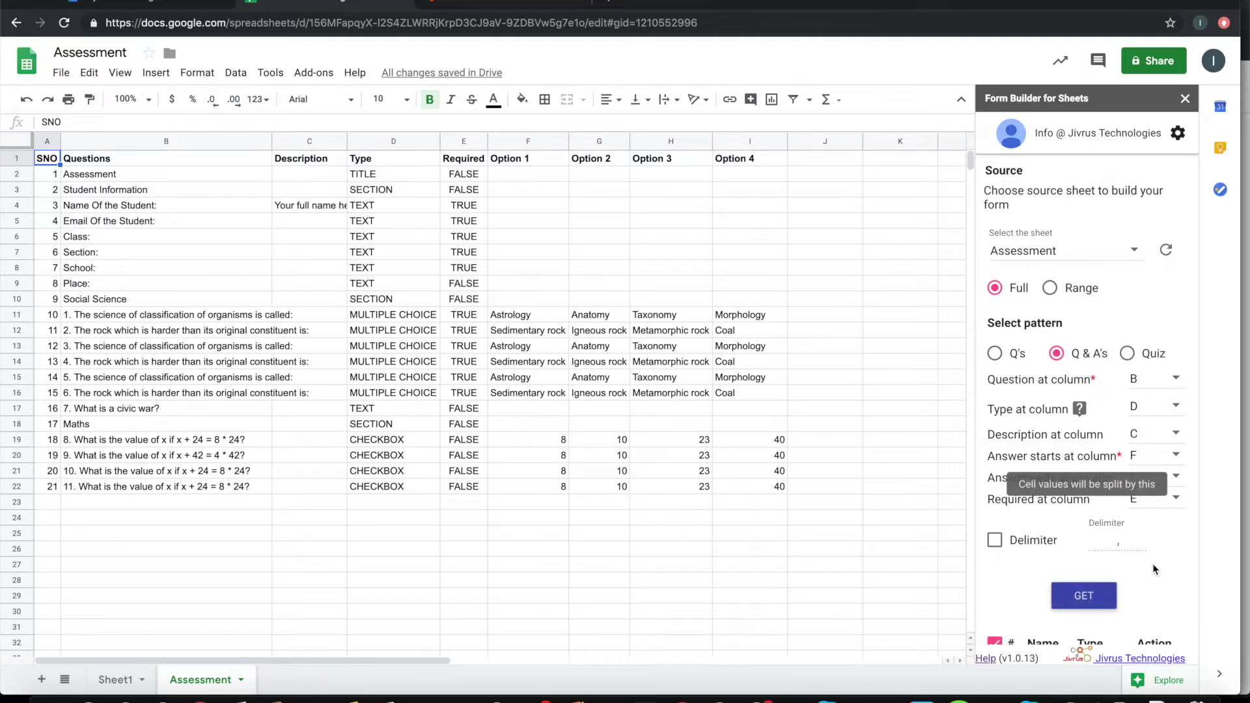
scroll(1153, 564, "down", 5)
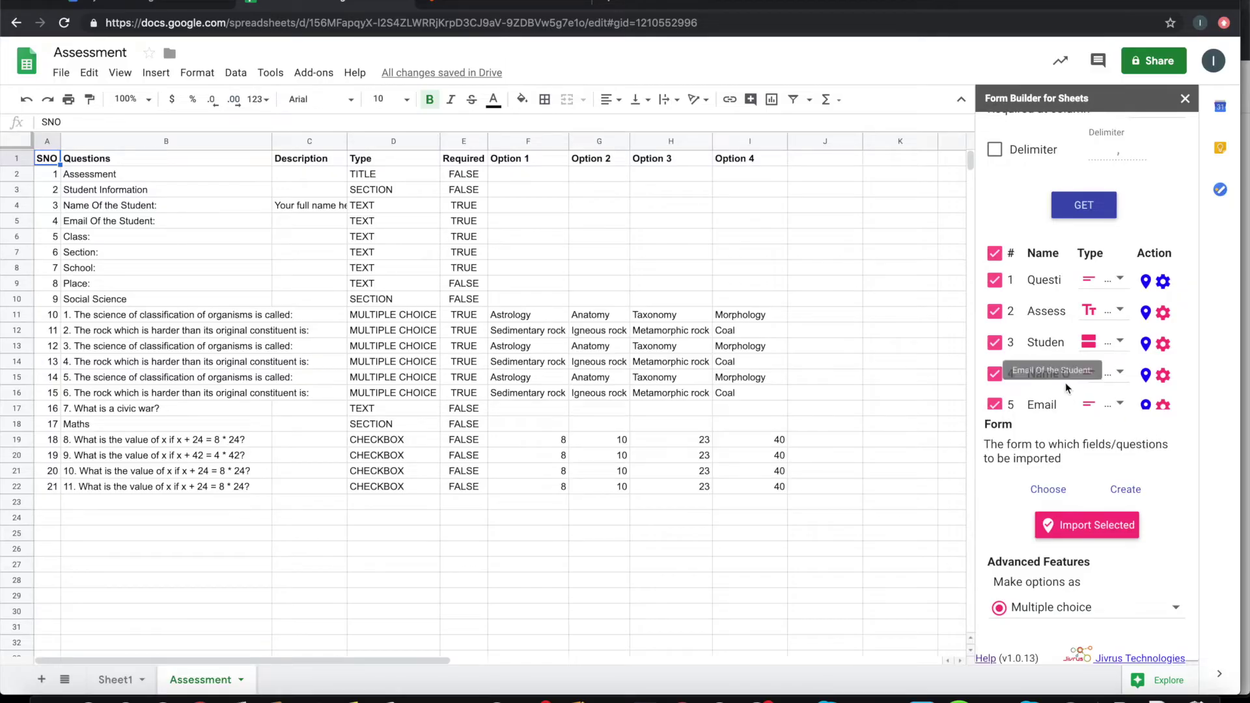
scroll(1065, 385, "down", 2)
scroll(1065, 377, "down", 1)
scroll(1065, 377, "up", 3)
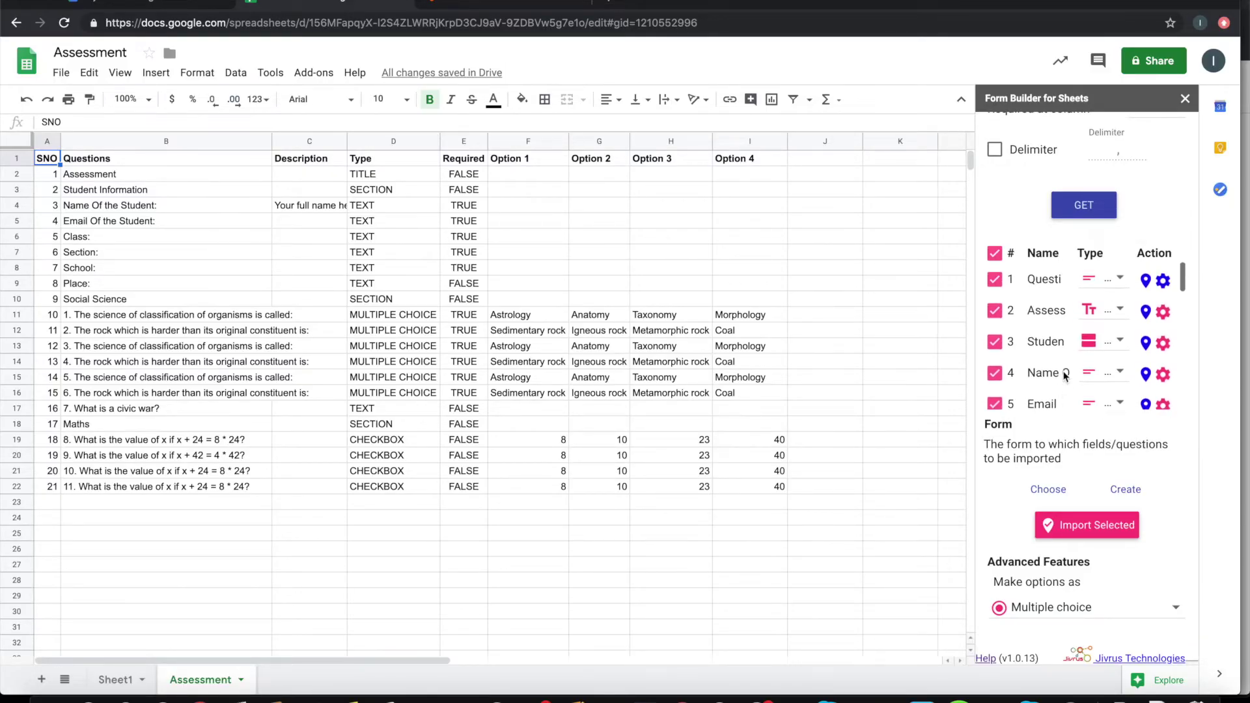
scroll(1065, 378, "down", 1)
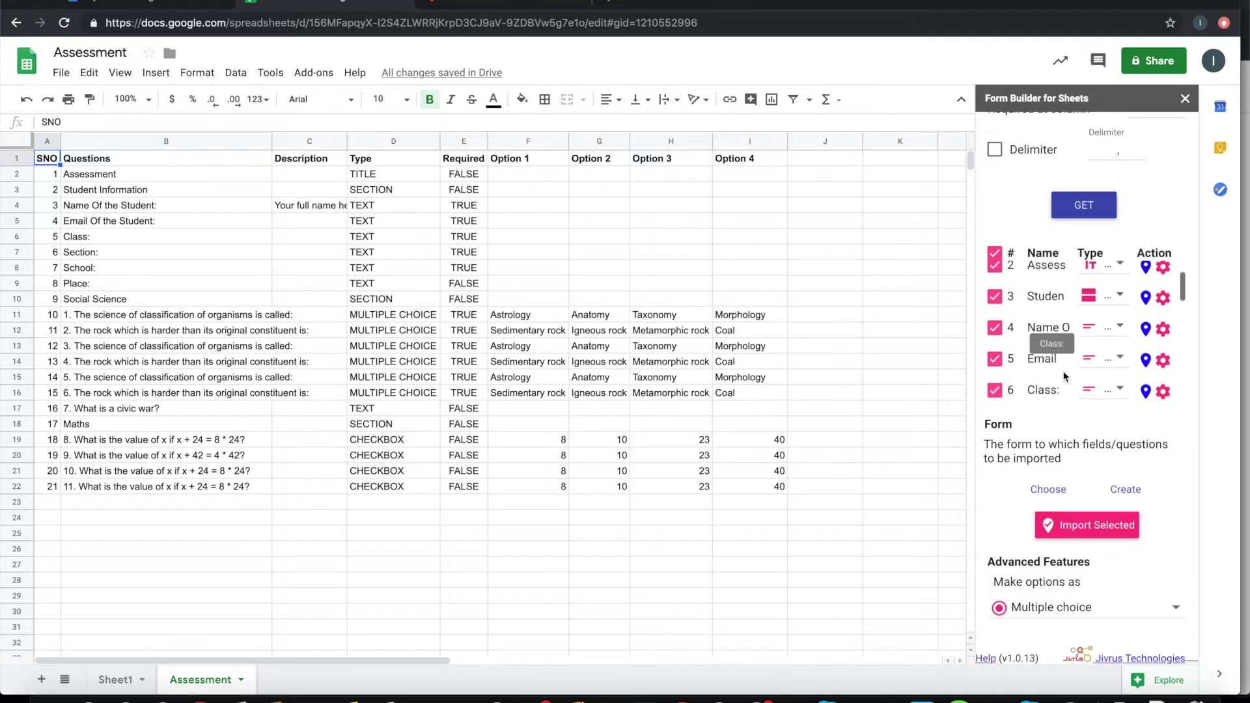
scroll(1055, 337, "up", 1)
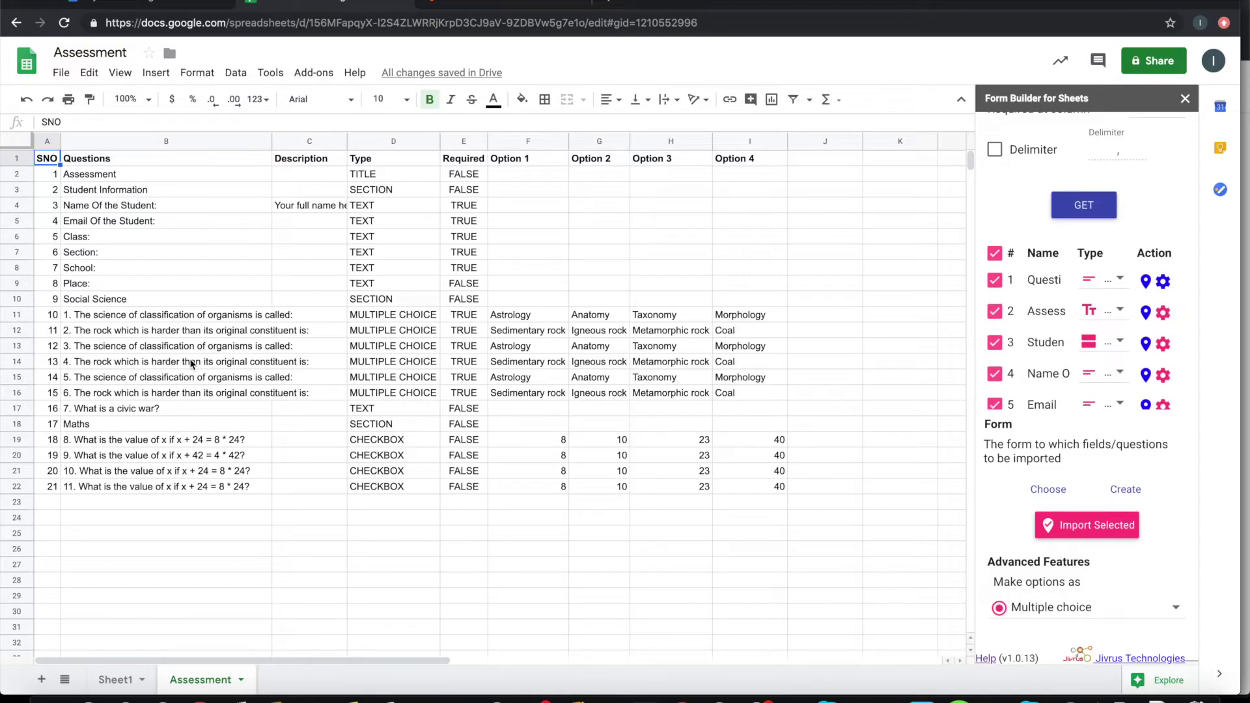
scroll(1046, 345, "down", 1)
scroll(1046, 345, "down", 2)
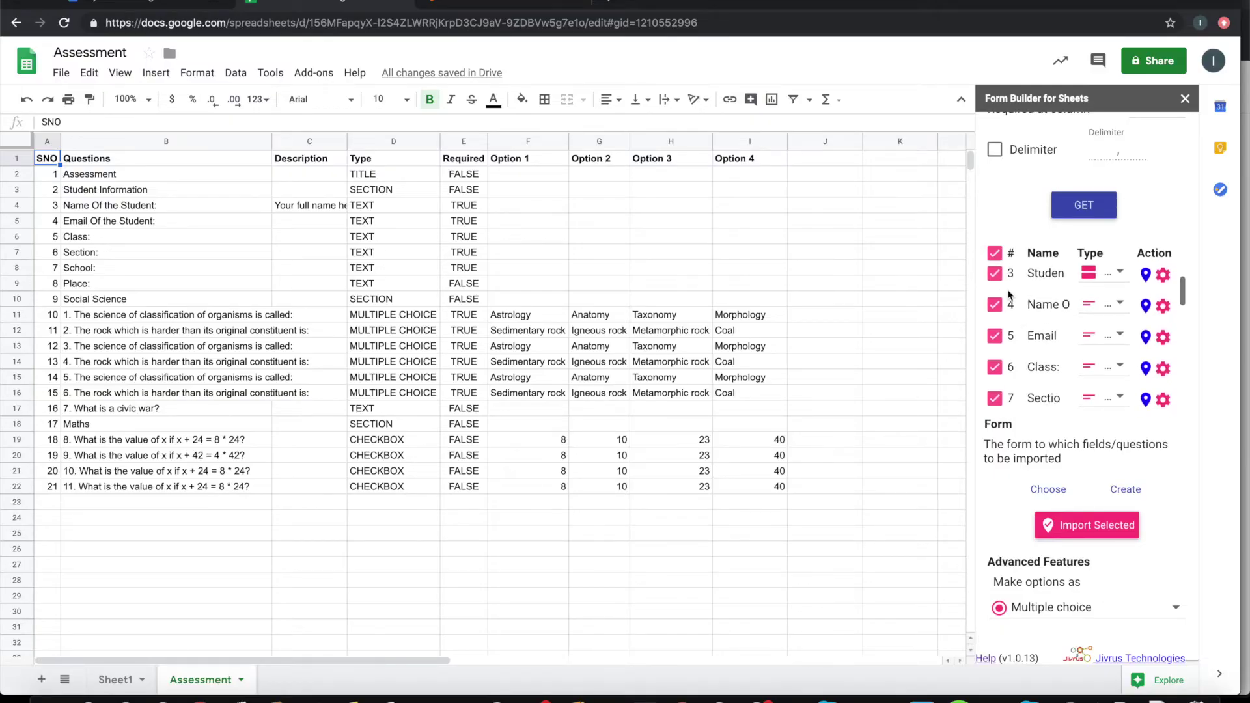
scroll(1104, 347, "up", 3)
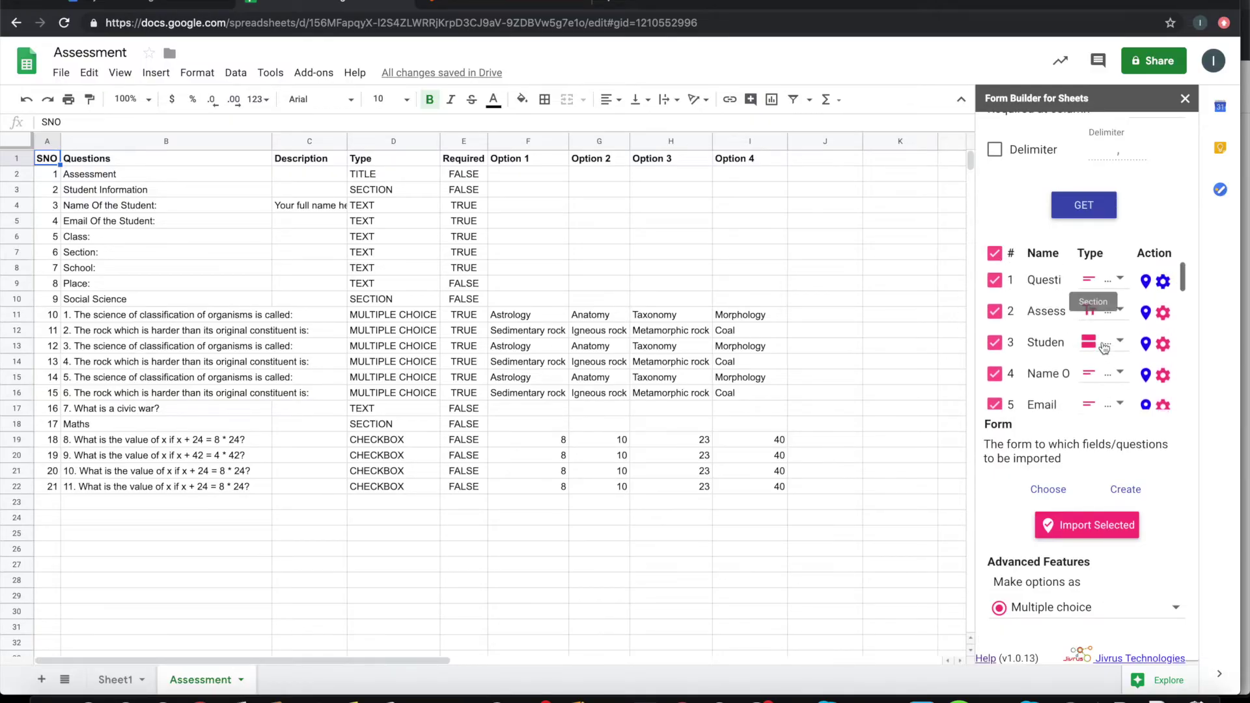
left_click(1119, 281)
left_click(1119, 281)
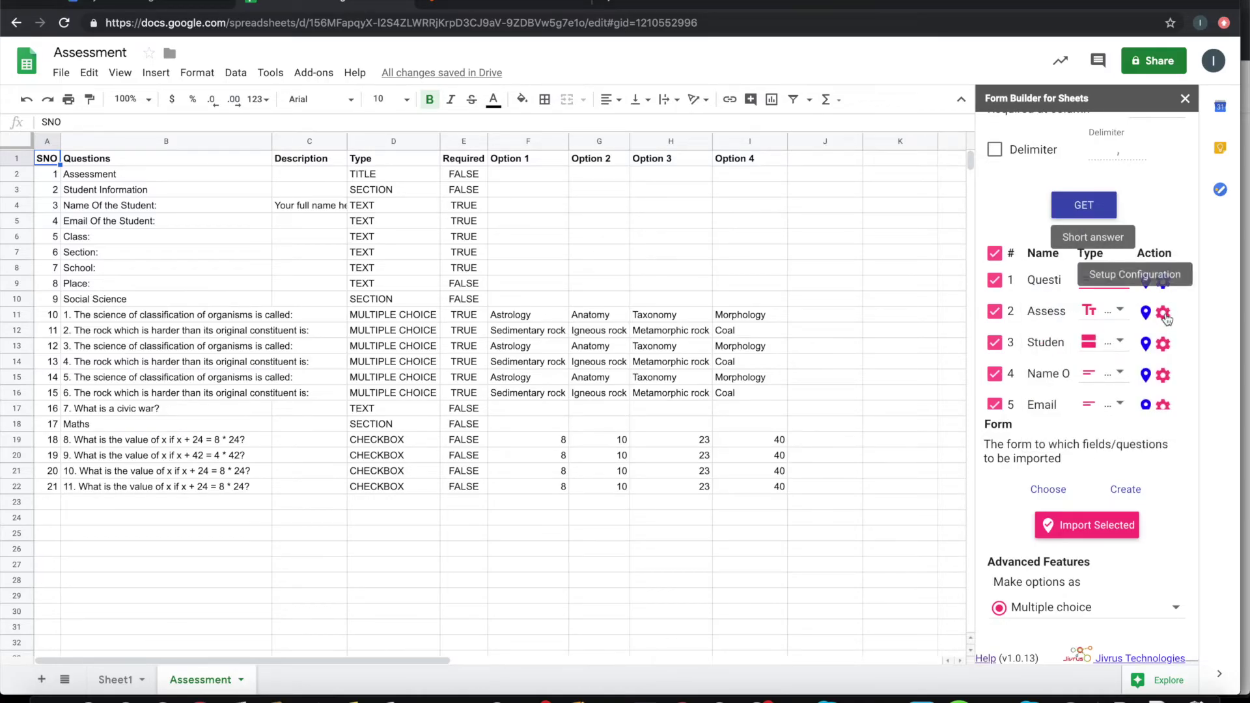
scroll(1064, 358, "down", 2)
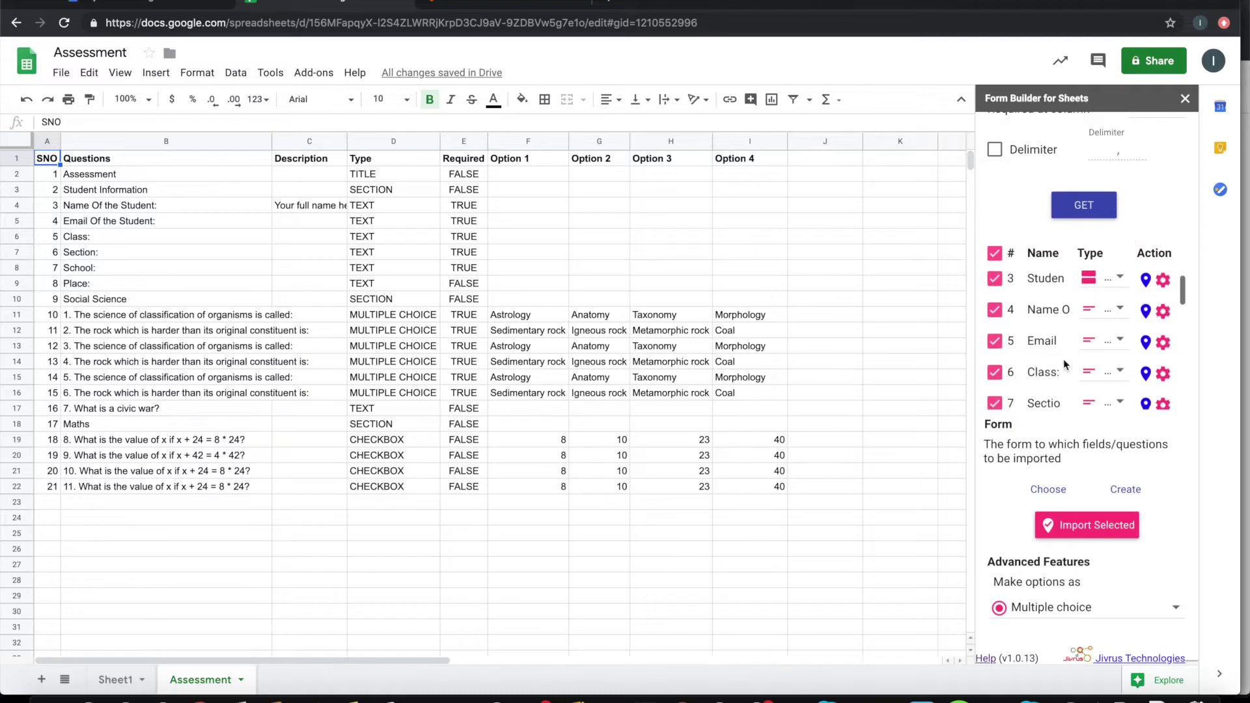
scroll(1063, 358, "down", 1)
scroll(1064, 358, "down", 3)
scroll(1063, 358, "down", 1)
scroll(1064, 358, "down", 3)
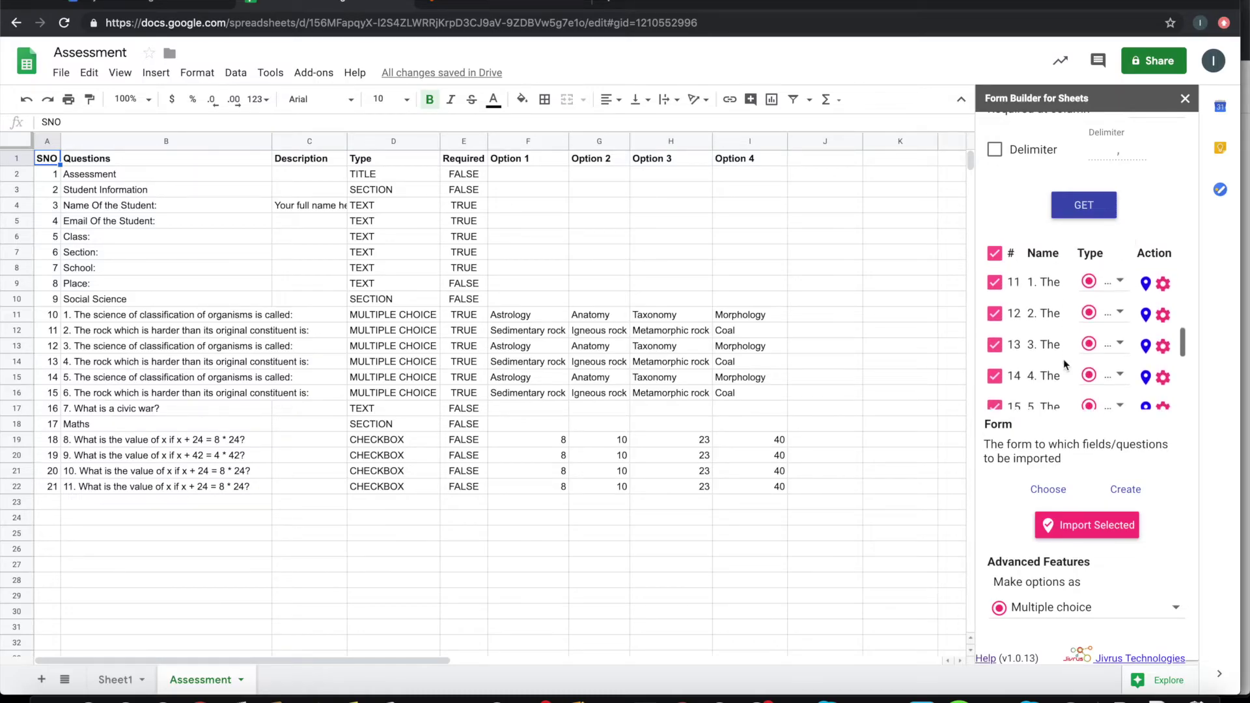
scroll(1063, 359, "up", 2)
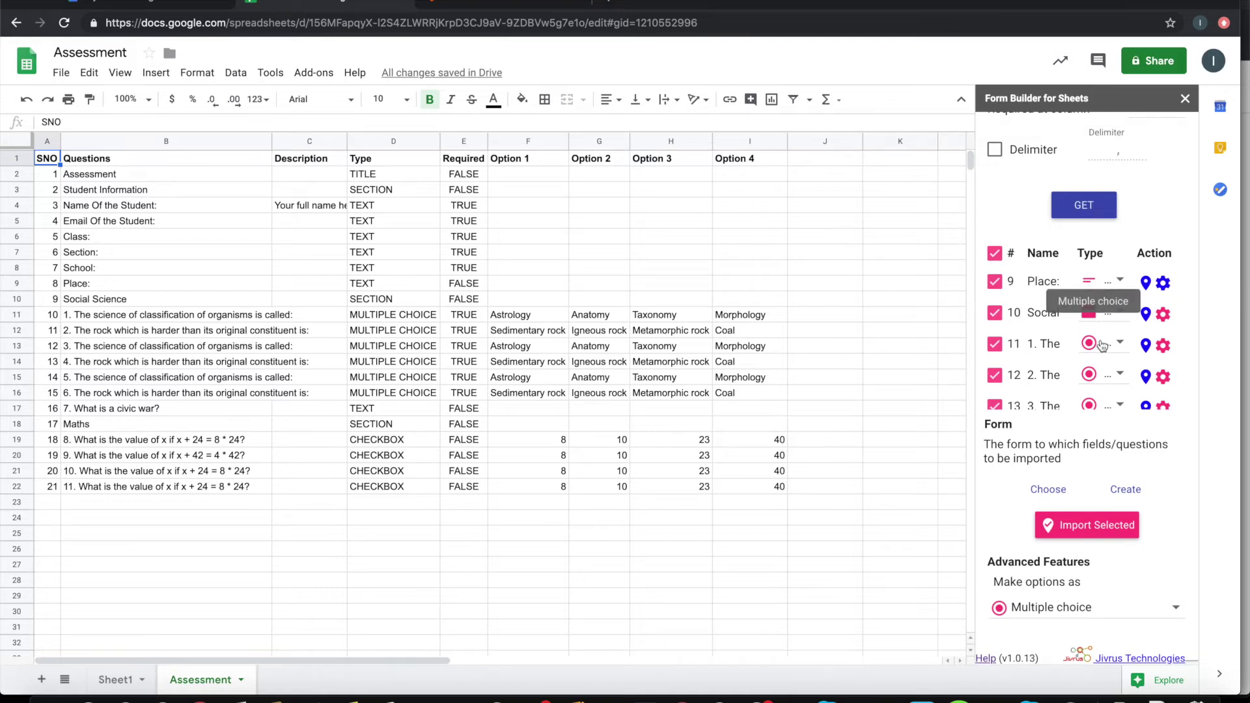
scroll(1101, 344, "down", 3)
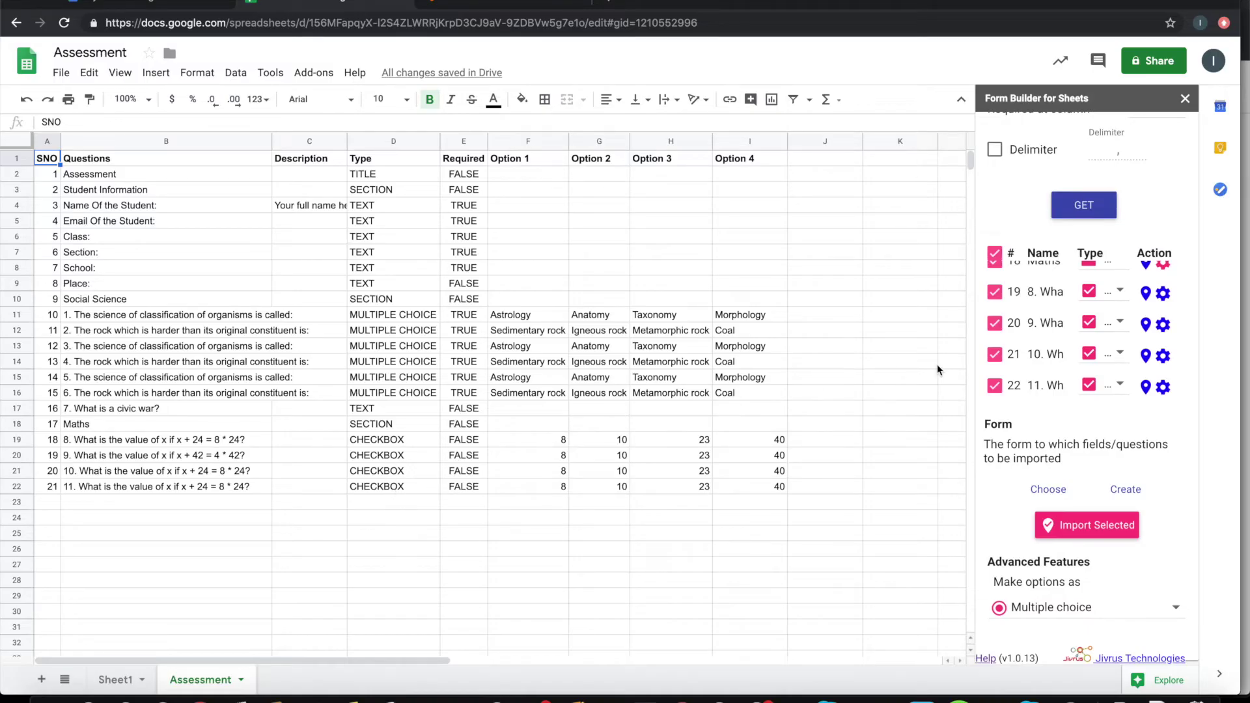
scroll(1074, 322, "up", 1)
scroll(1074, 317, "up", 1)
scroll(1082, 312, "up", 3)
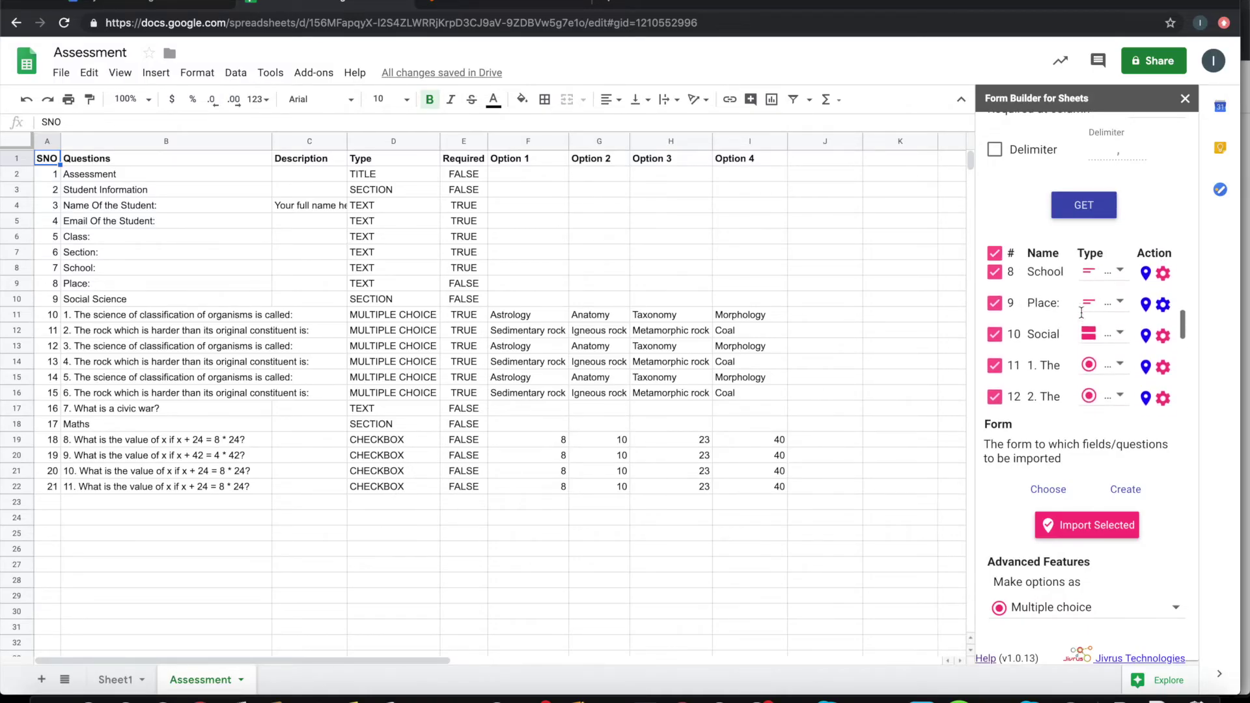
scroll(1084, 322, "up", 1)
scroll(1089, 342, "up", 1)
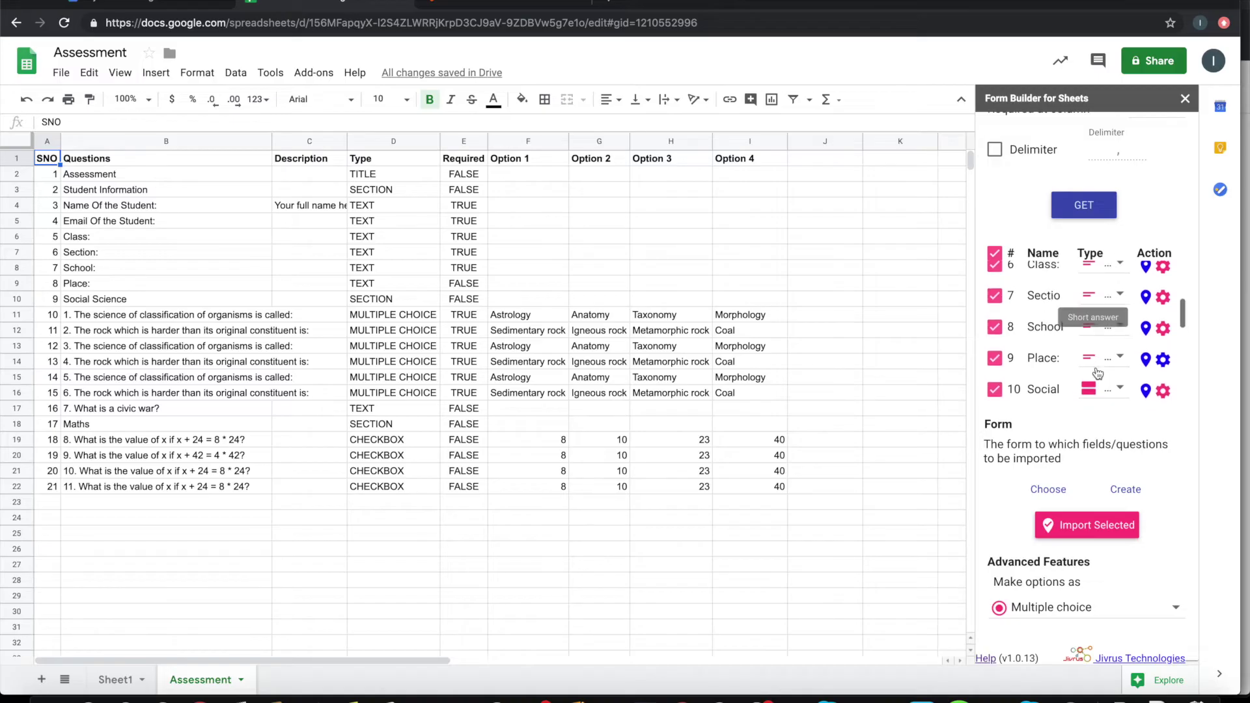
scroll(1096, 372, "down", 1)
scroll(1099, 351, "down", 1)
scroll(1104, 338, "down", 1)
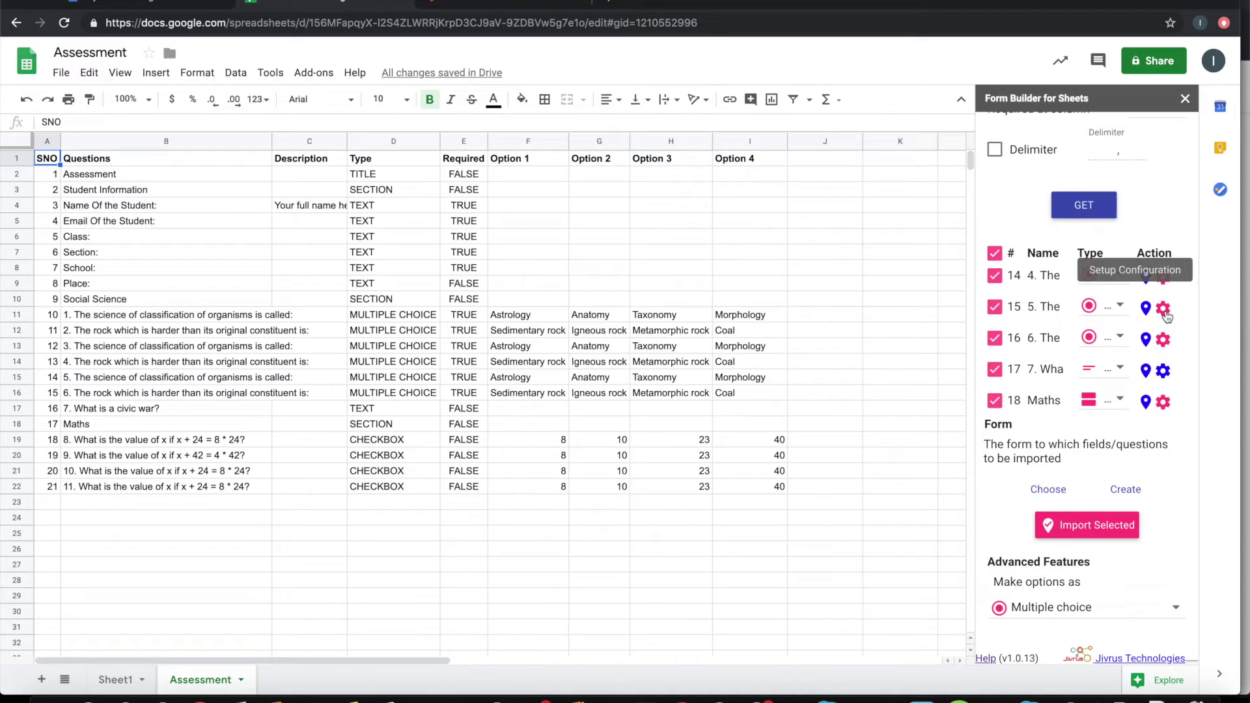
left_click(1164, 309)
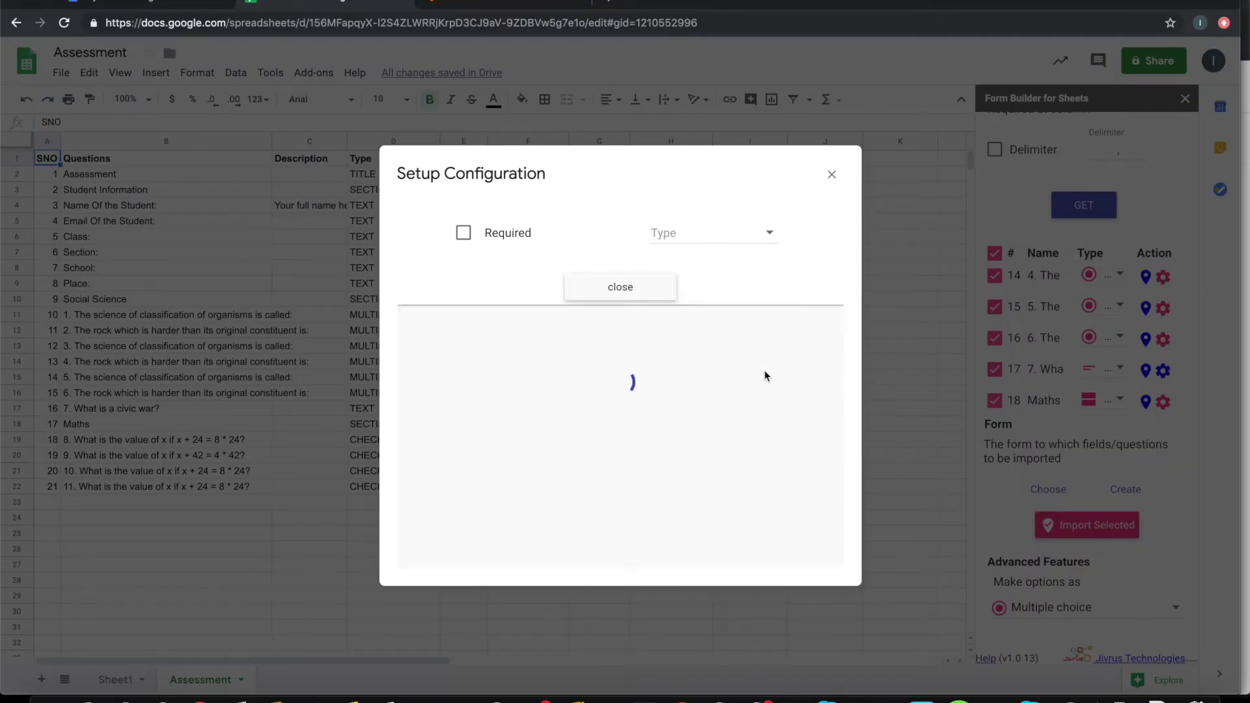
scroll(599, 450, "down", 1)
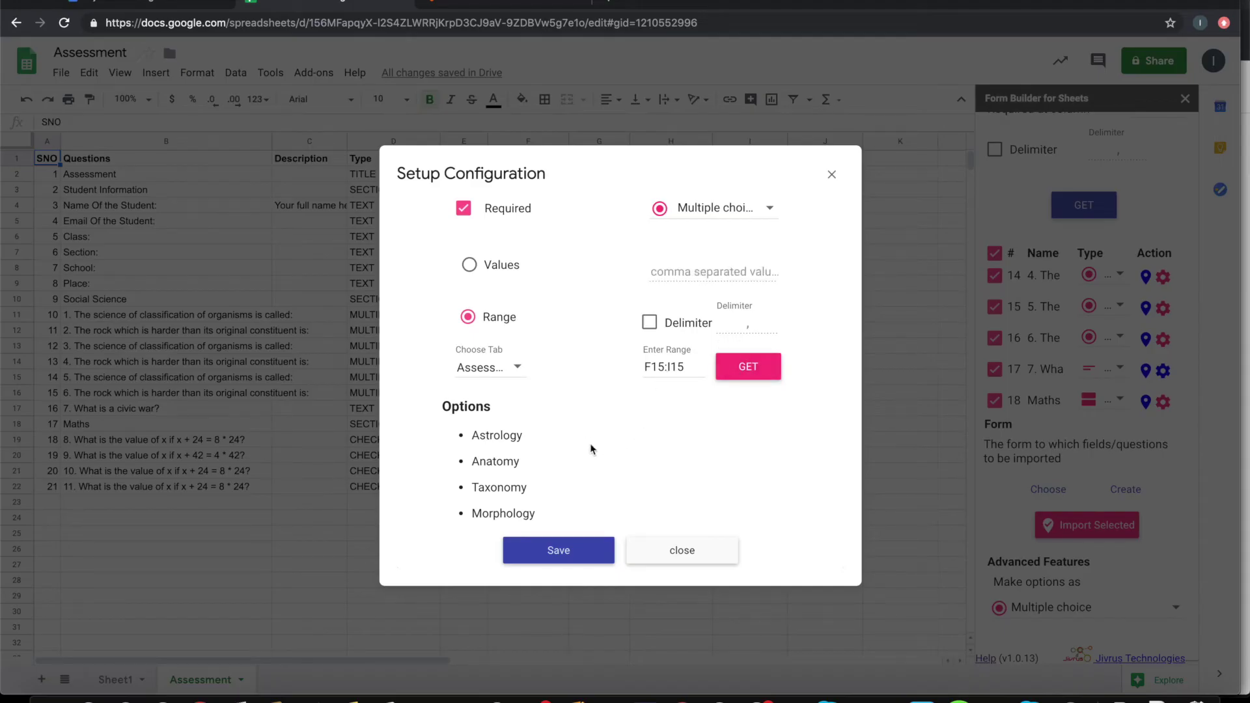
left_click(558, 549)
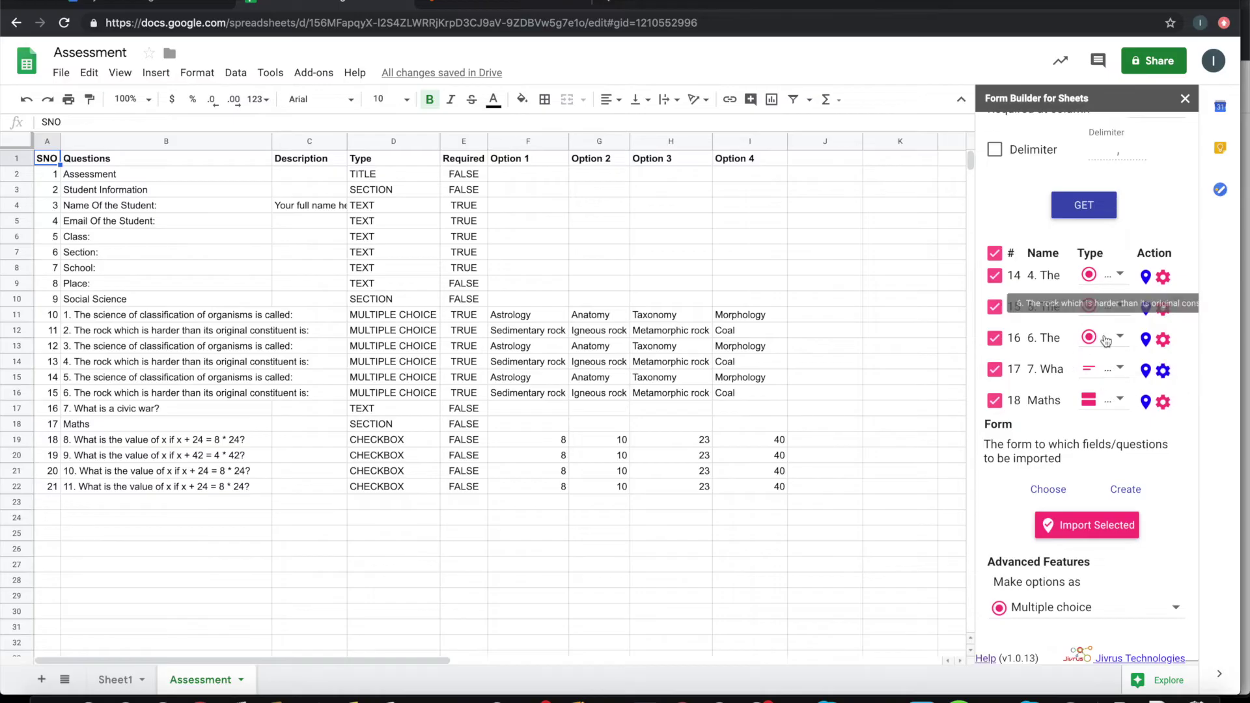
left_click(1124, 491)
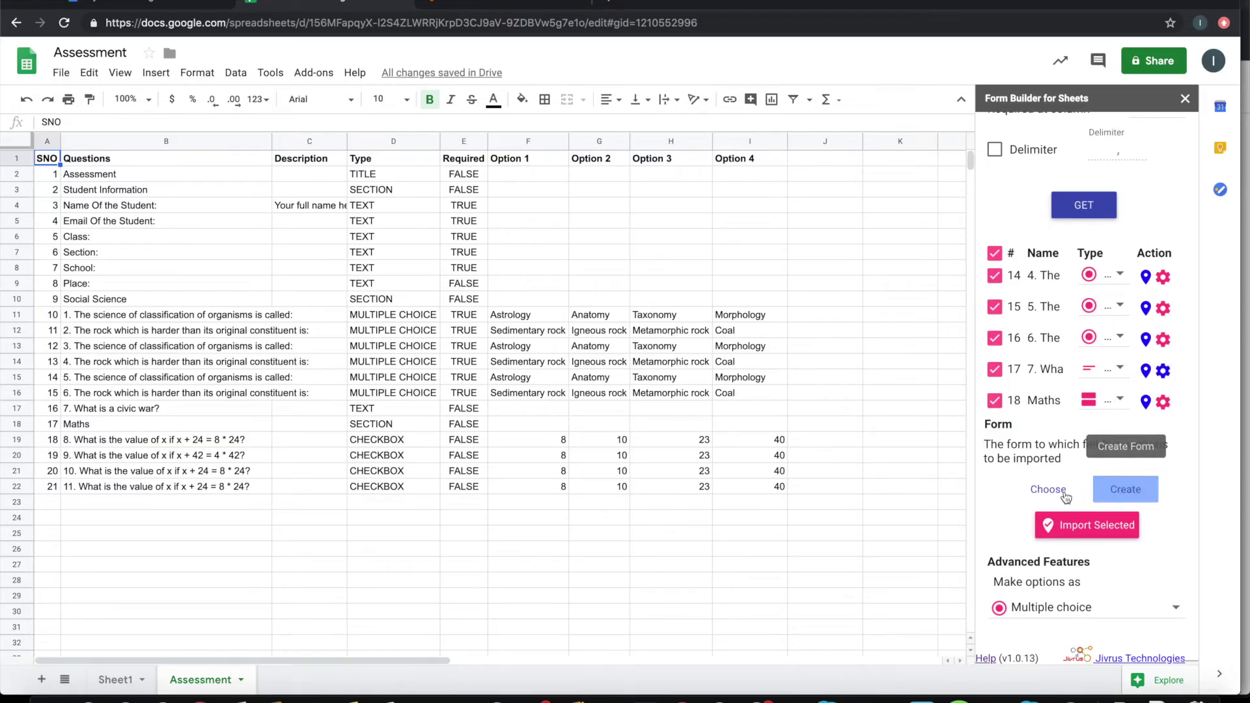
Step: Create a new form, replacing the default 'New Form' name with 'Assessment'
left_click(1123, 490)
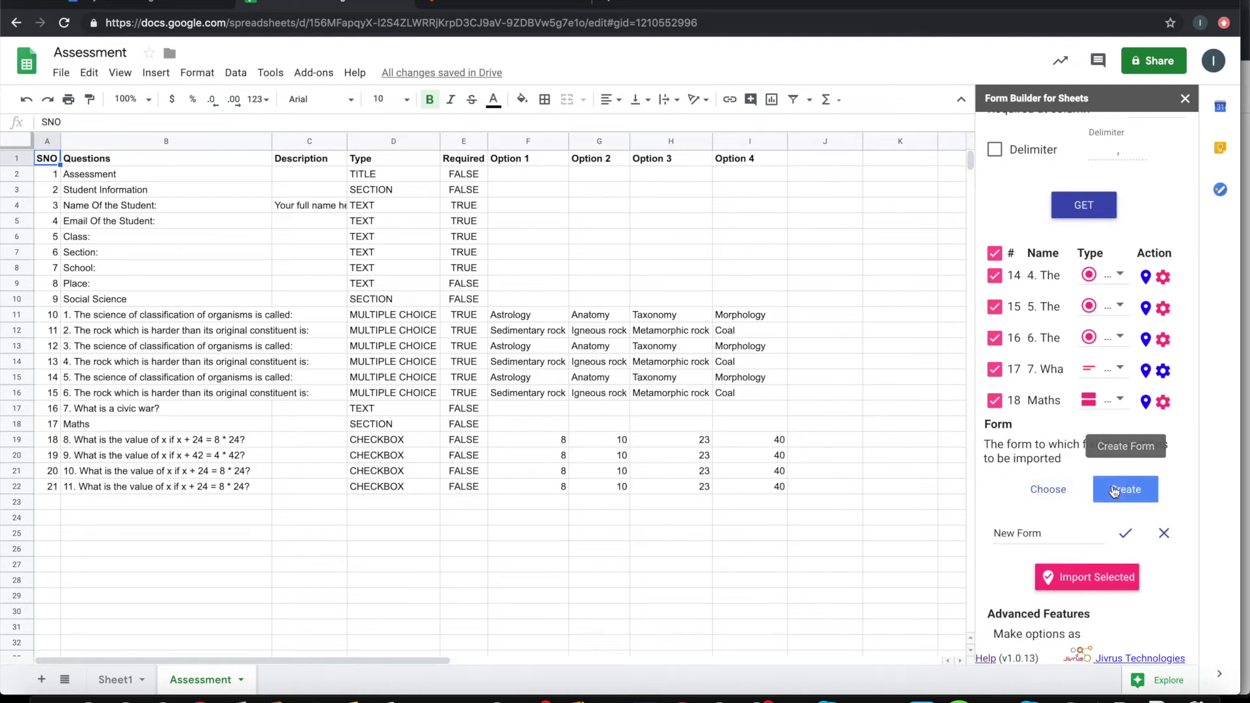
left_click(1074, 532)
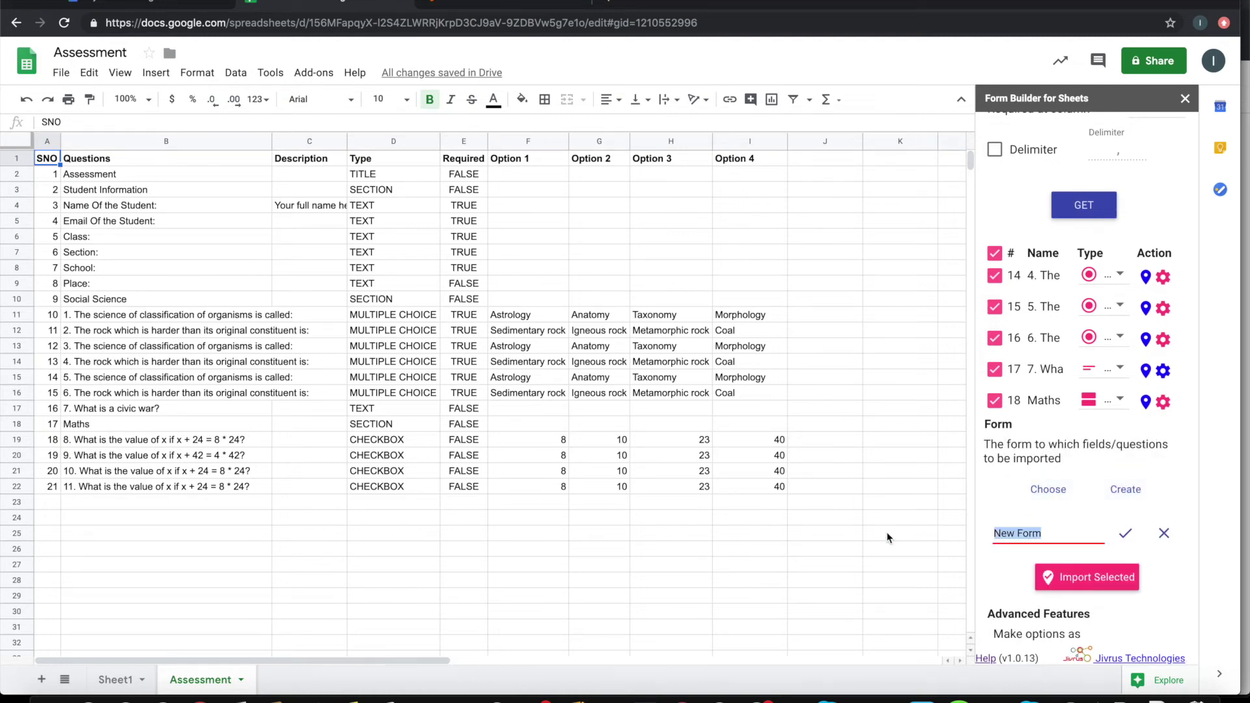
type("Assessment")
left_click(1125, 534)
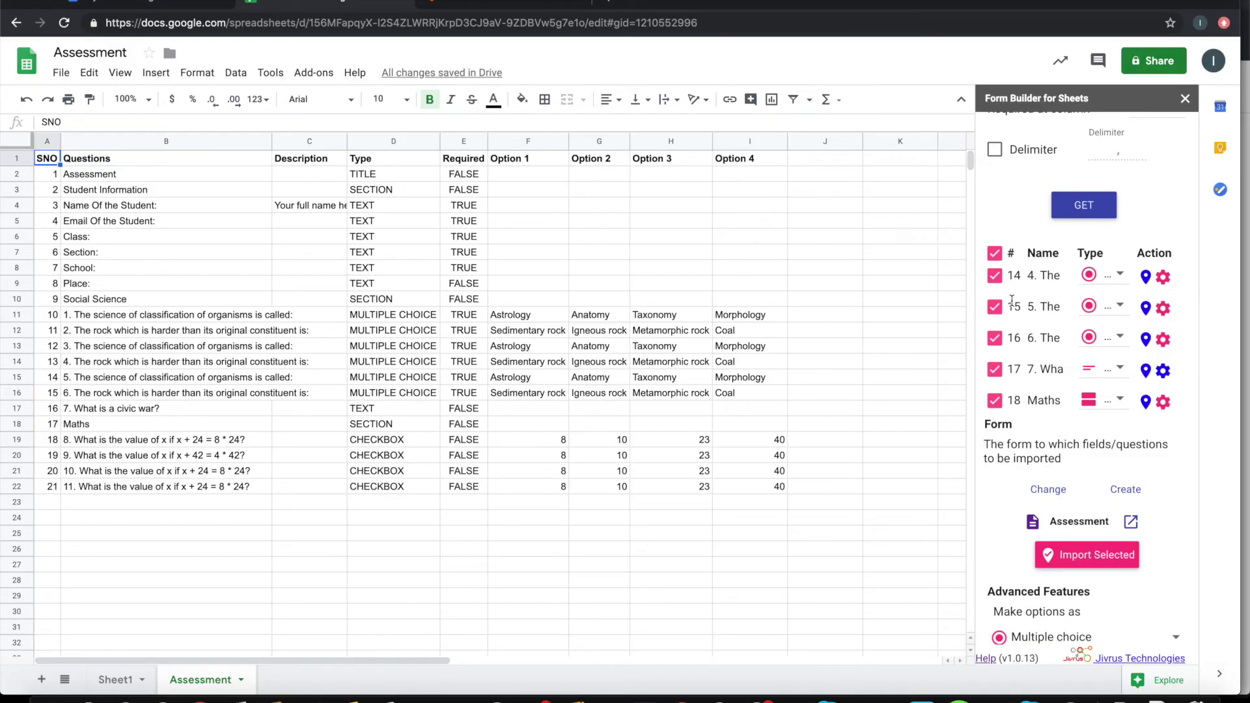
Step: Run Import Selected to send the checked questions into the Assessment form
left_click(1078, 558)
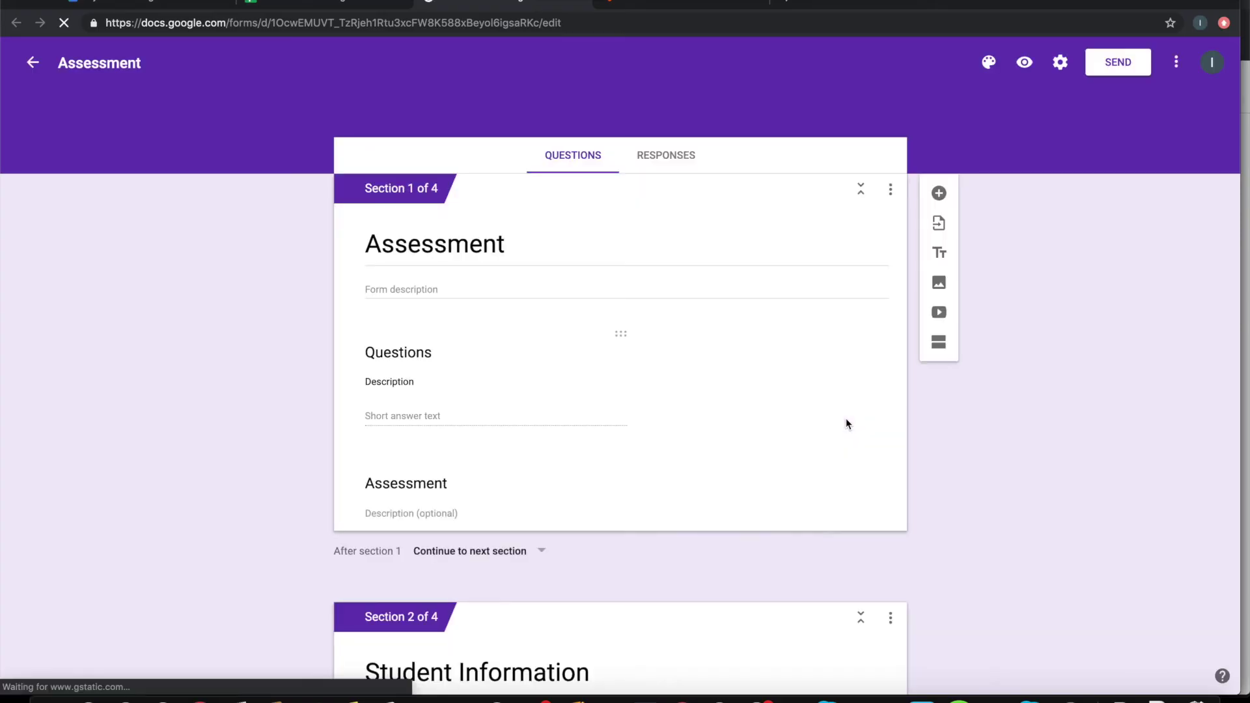
scroll(846, 423, "down", 2)
scroll(847, 424, "up", 2)
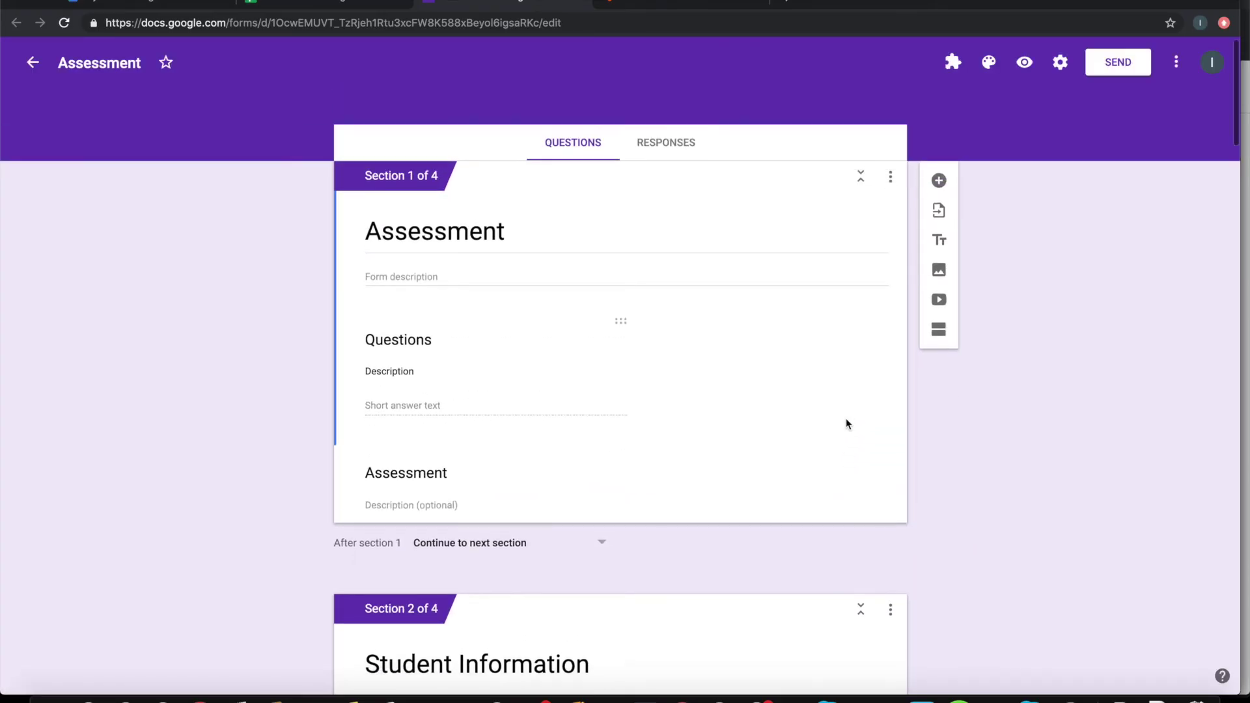
scroll(846, 423, "down", 2)
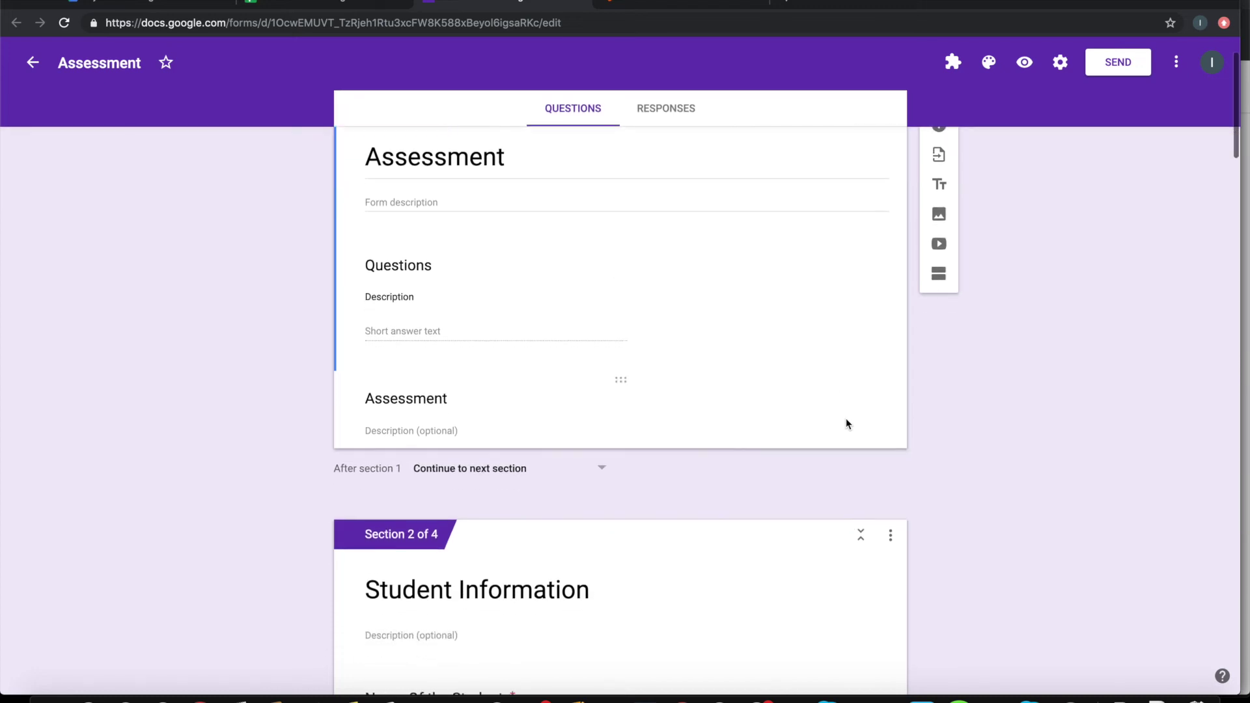
scroll(845, 423, "down", 2)
scroll(846, 420, "down", 3)
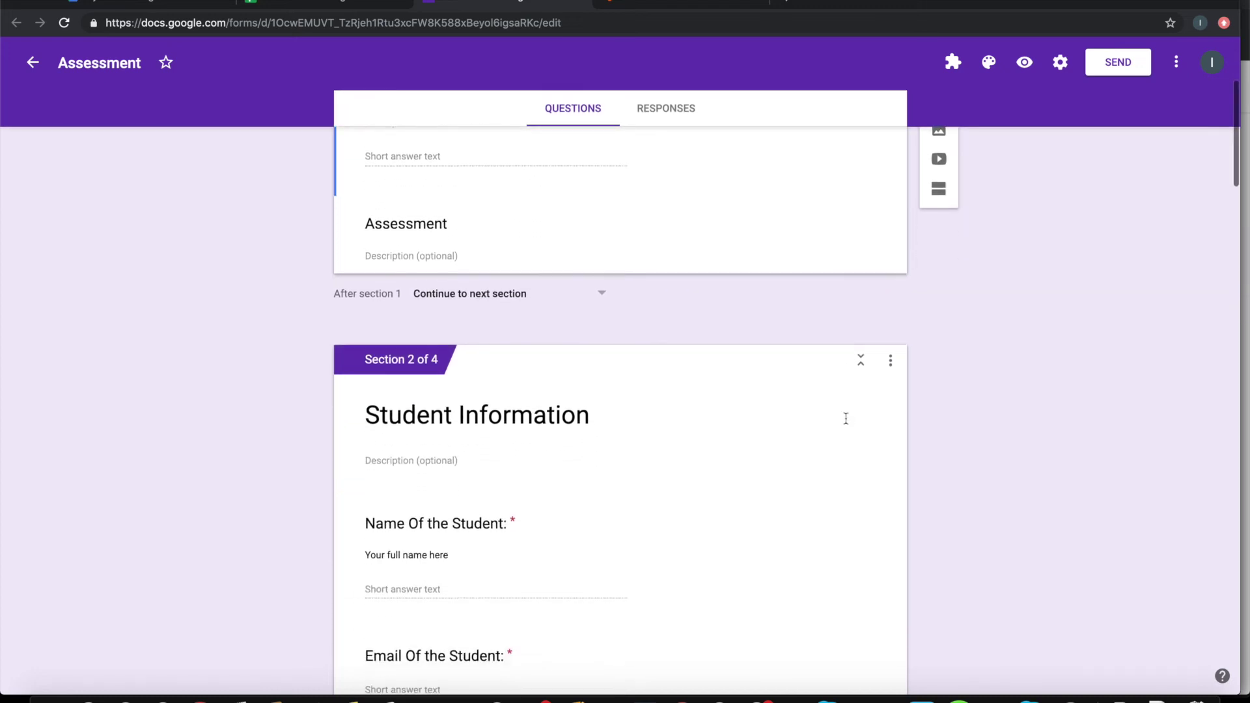
scroll(839, 418, "up", 5)
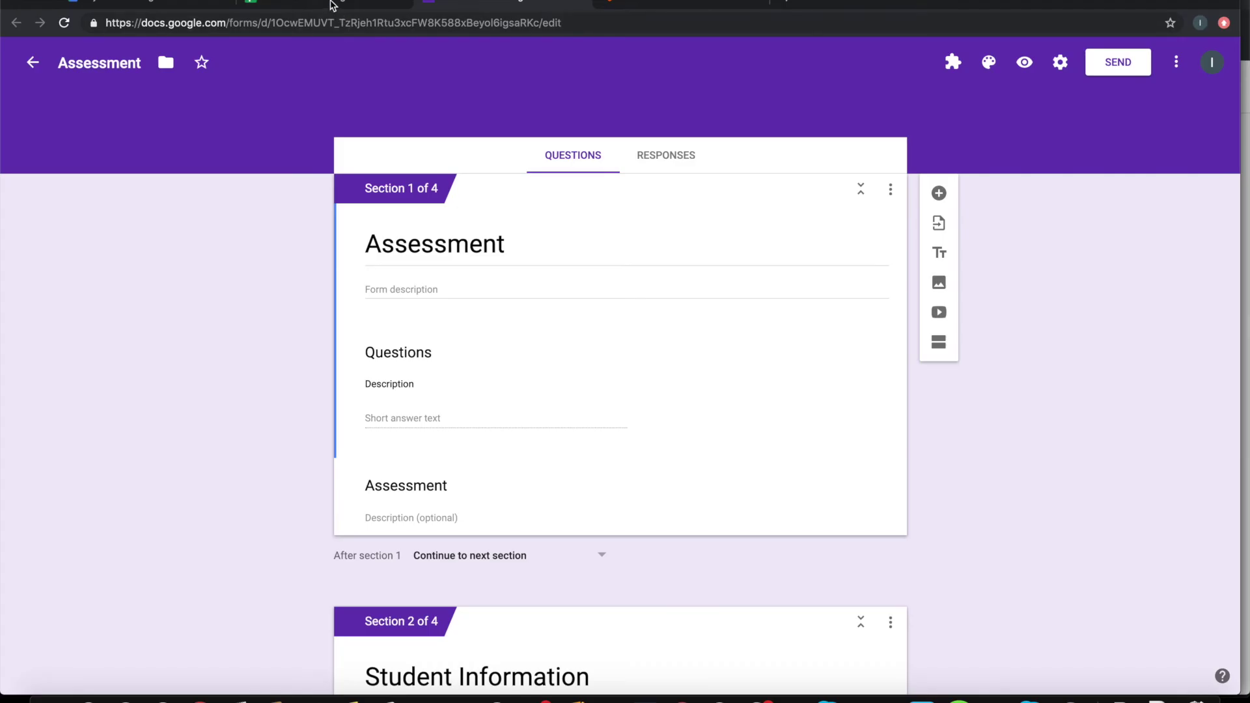
left_click(332, 5)
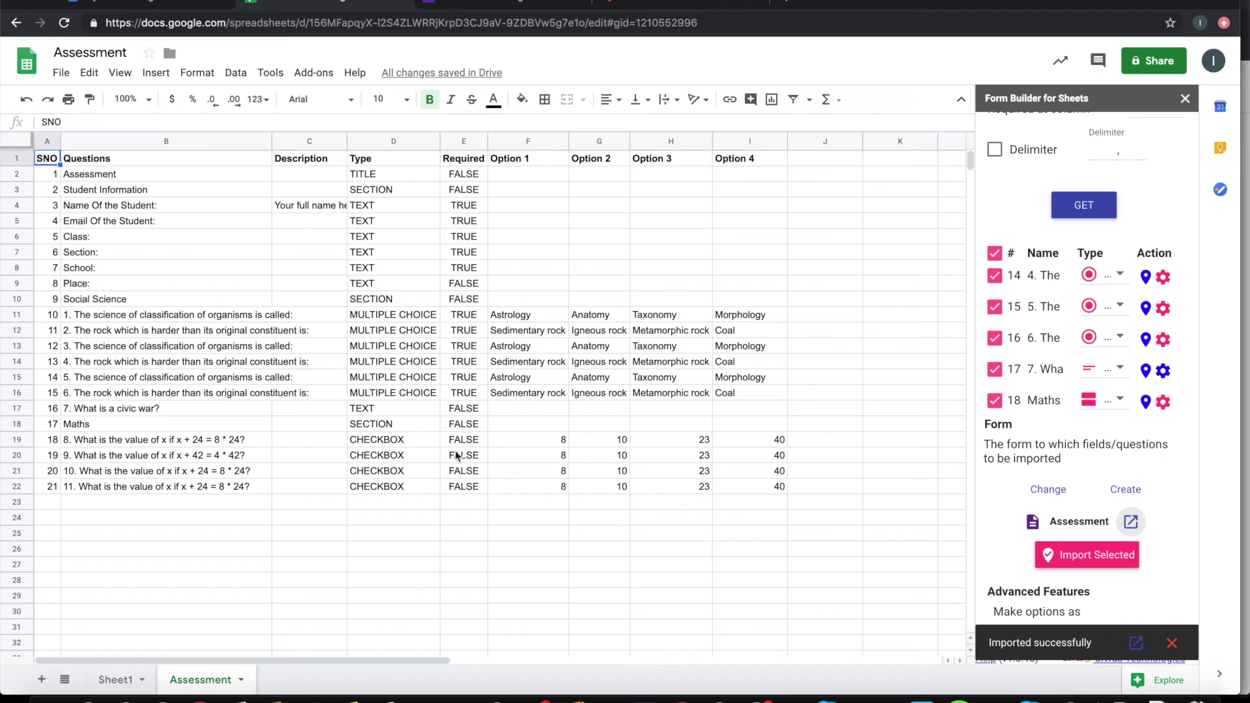
left_click(503, 5)
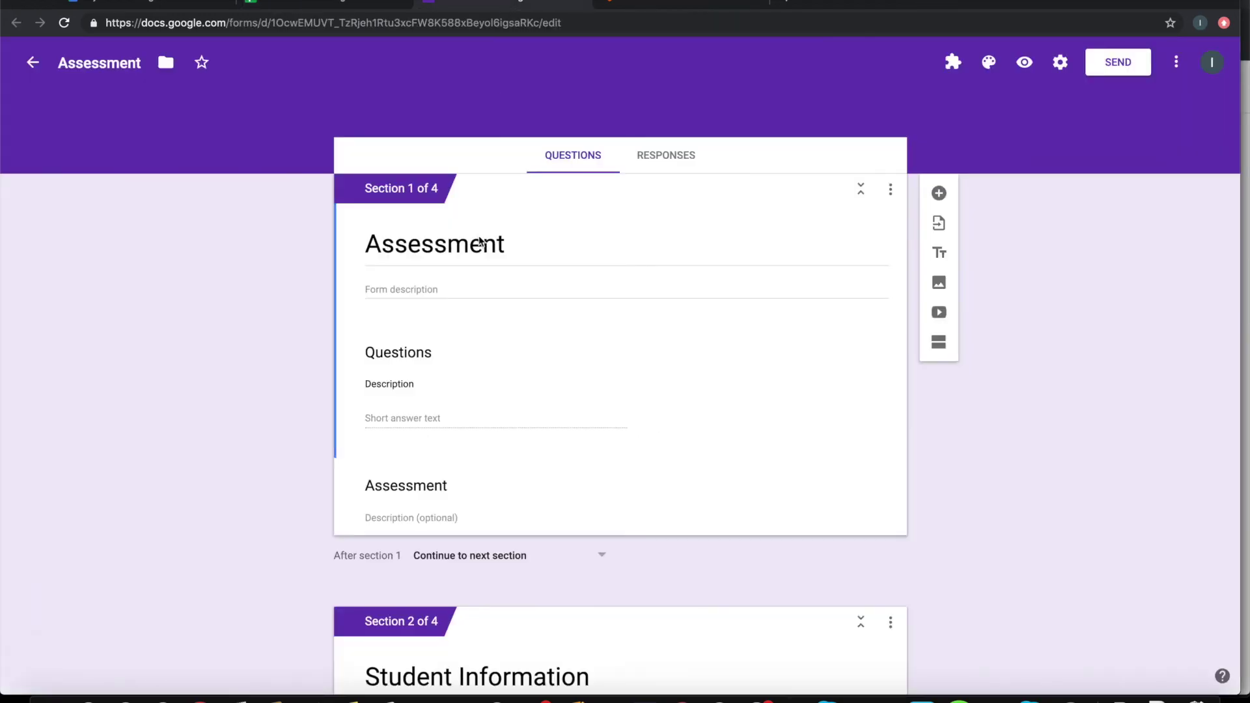
scroll(464, 329, "down", 3)
scroll(463, 329, "down", 1)
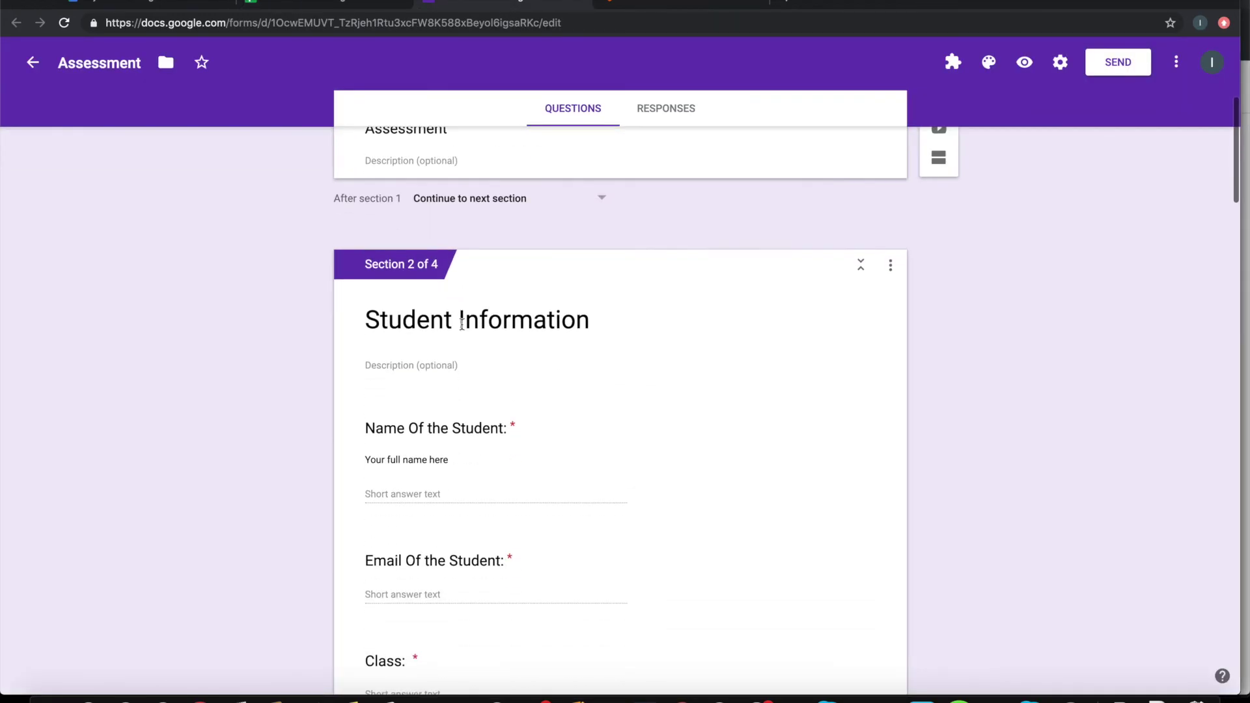
scroll(462, 330, "down", 2)
scroll(463, 329, "down", 2)
scroll(463, 330, "down", 1)
scroll(463, 330, "down", 2)
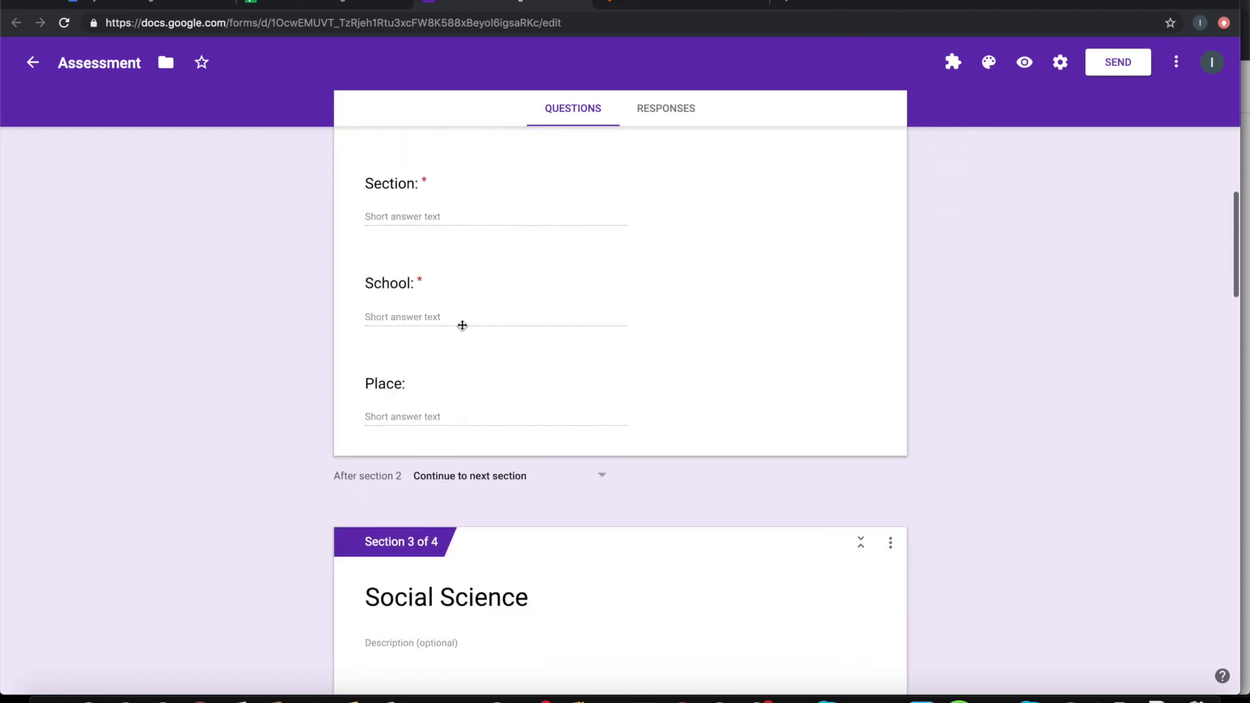
scroll(463, 329, "down", 4)
scroll(462, 323, "down", 2)
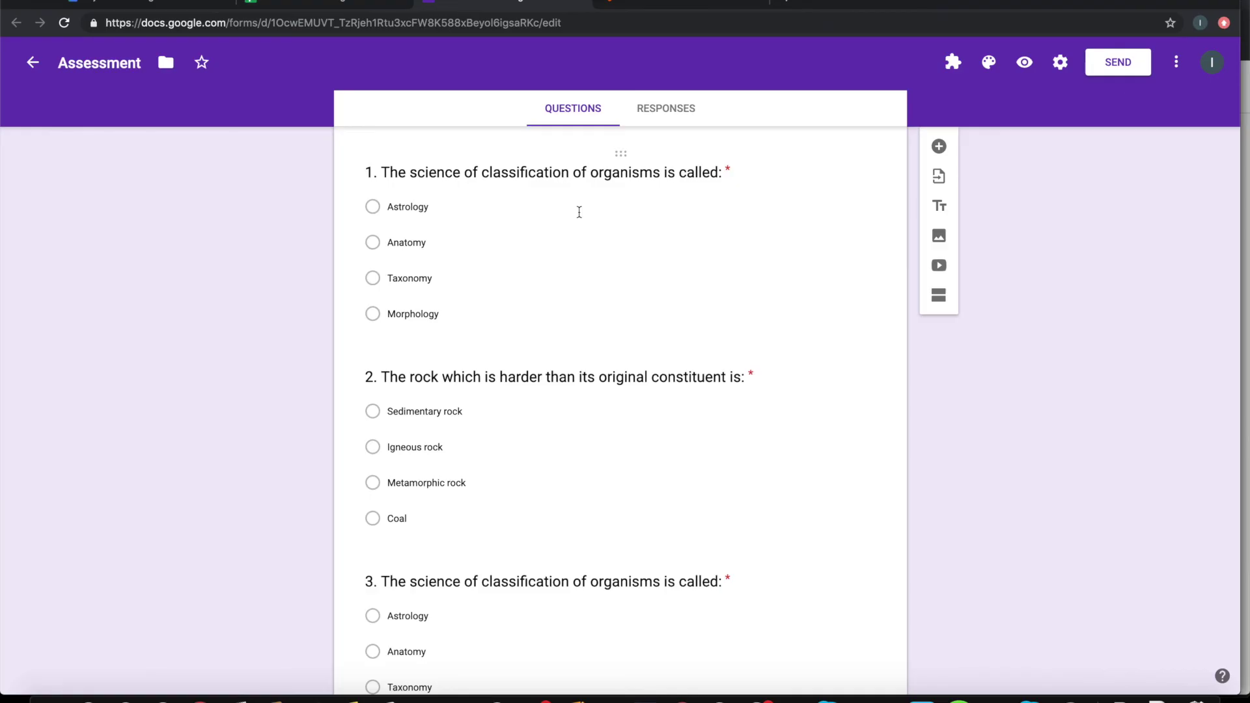
scroll(556, 283, "down", 1)
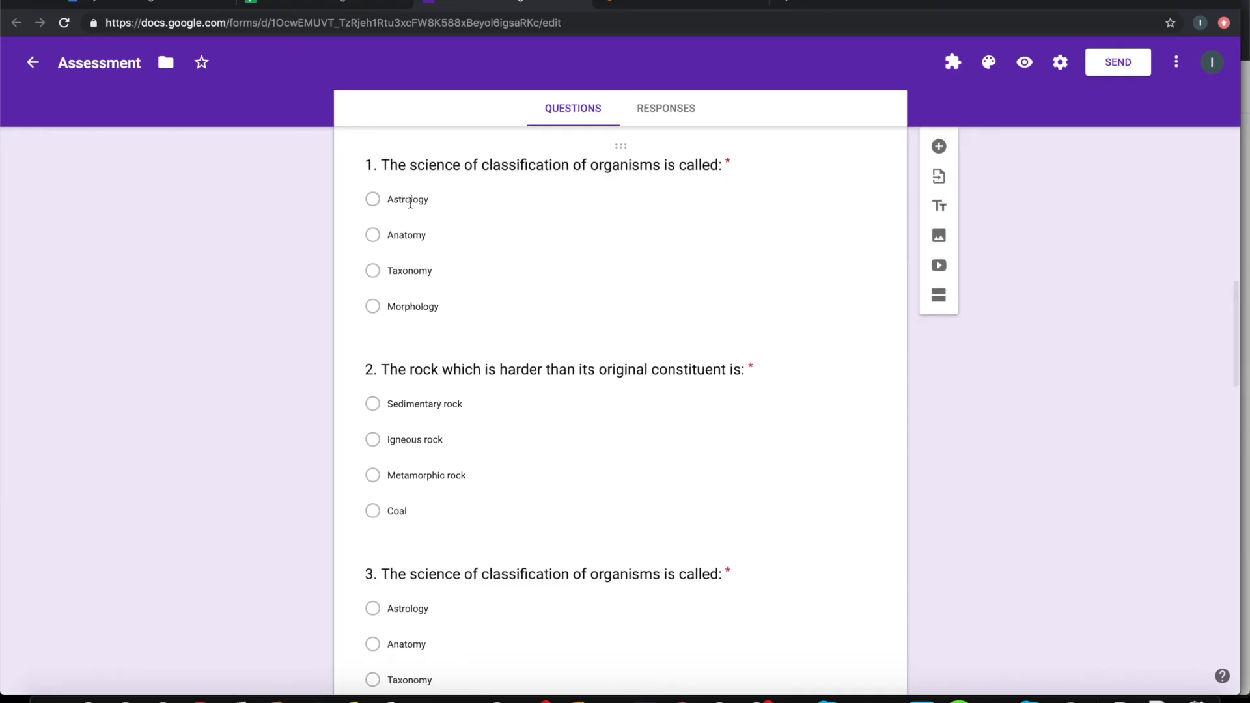
scroll(455, 372, "down", 2)
scroll(454, 371, "down", 2)
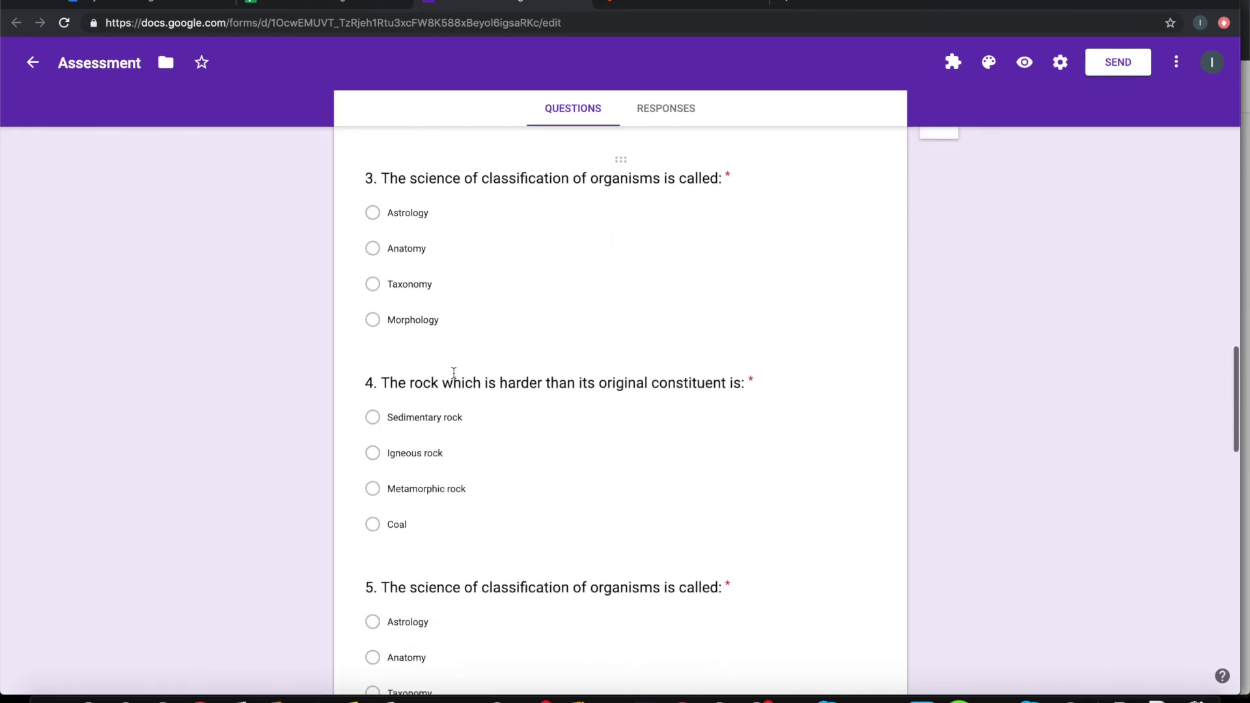
scroll(454, 371, "down", 4)
scroll(453, 374, "down", 5)
scroll(453, 374, "down", 2)
scroll(455, 377, "down", 3)
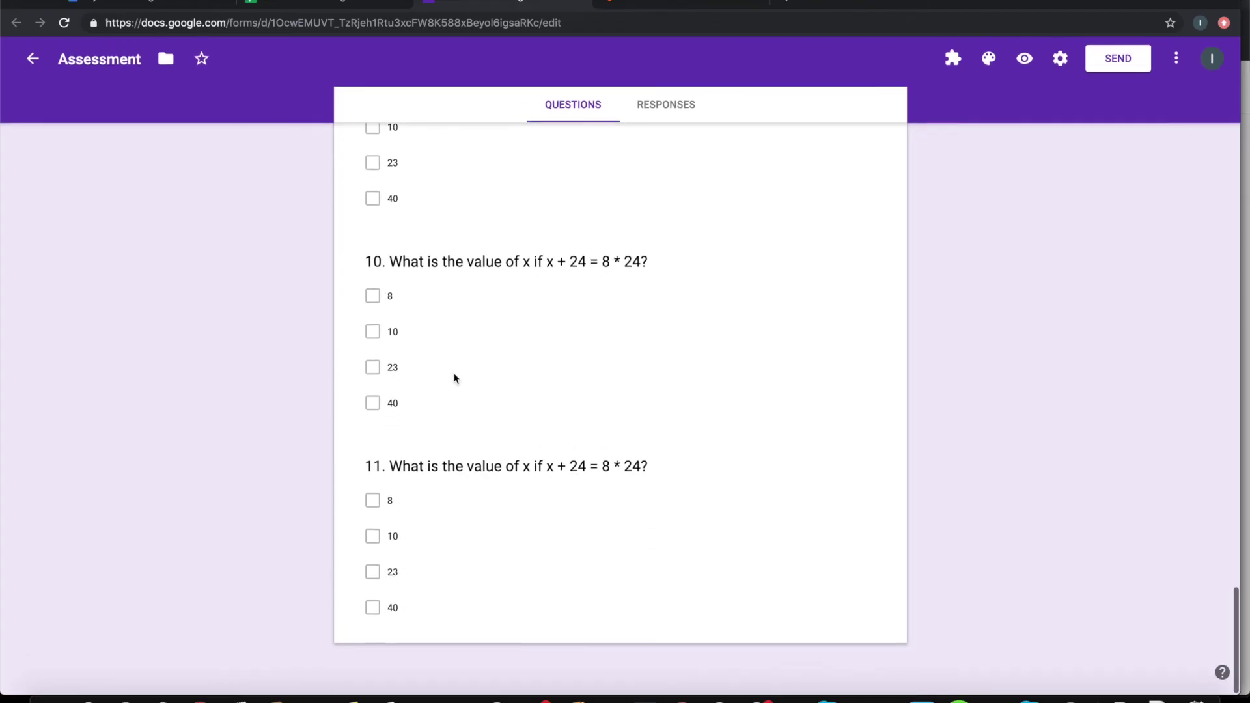
scroll(455, 377, "up", 1)
scroll(455, 378, "up", 8)
scroll(455, 378, "up", 4)
scroll(454, 377, "up", 5)
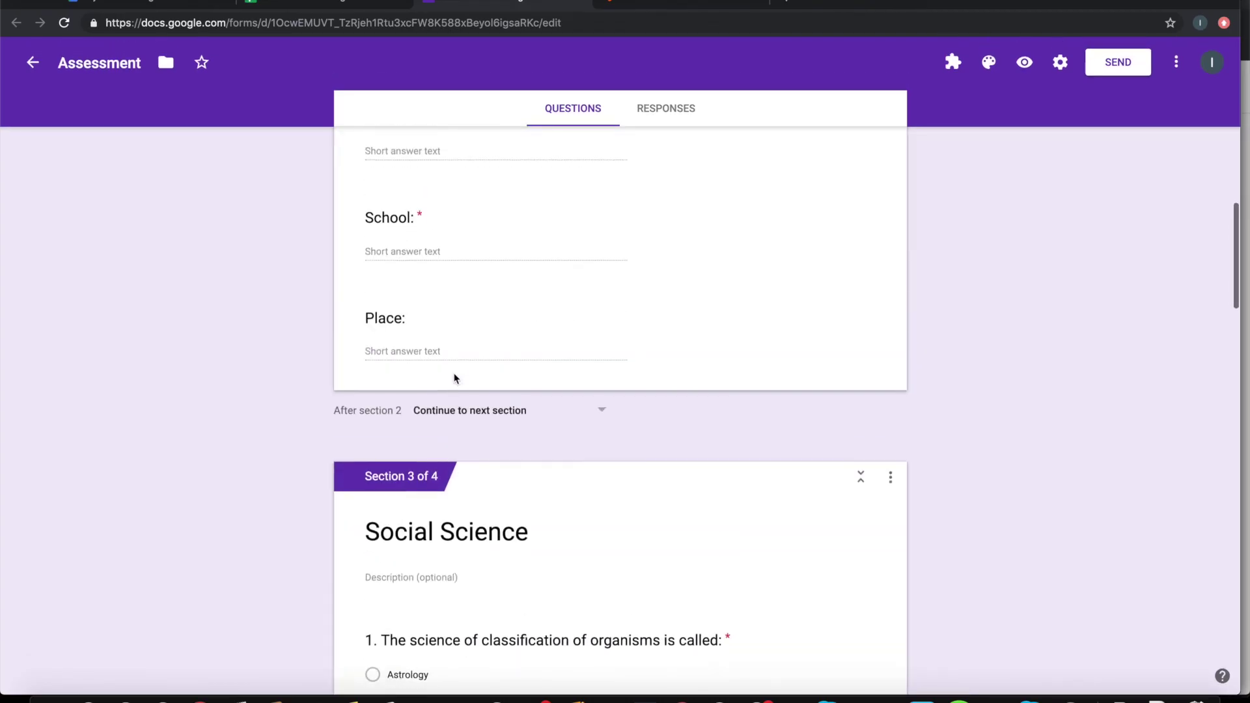